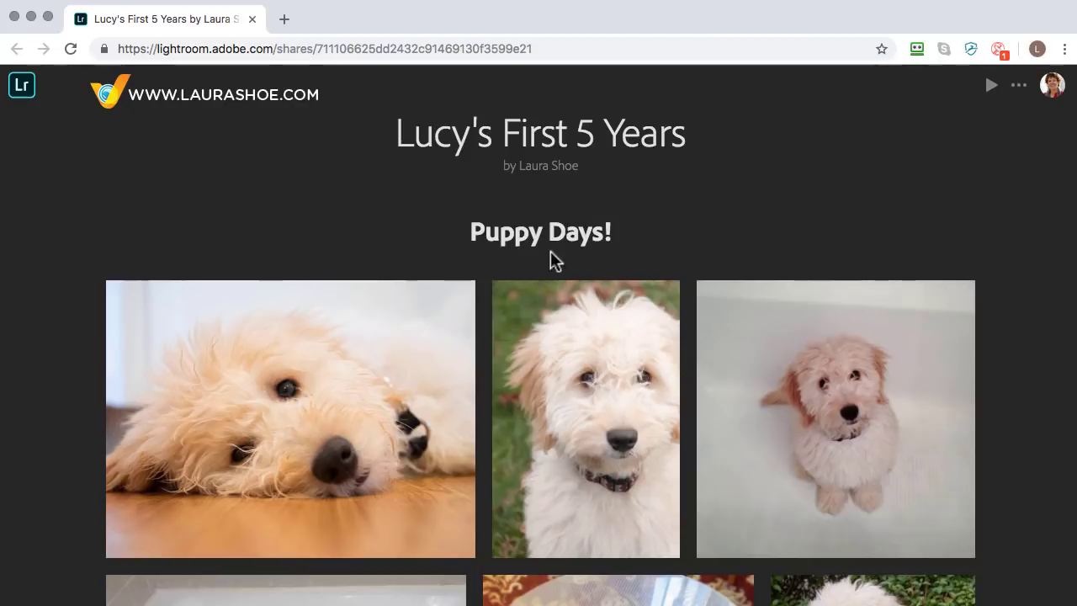
Scroll through the Puppy Days! and The Cuteness Continues! photos on Lucy's First 5 Years page.
{"action": "scroll", "coordinate": [589, 378], "scroll_direction": "down", "scroll_amount": 5}
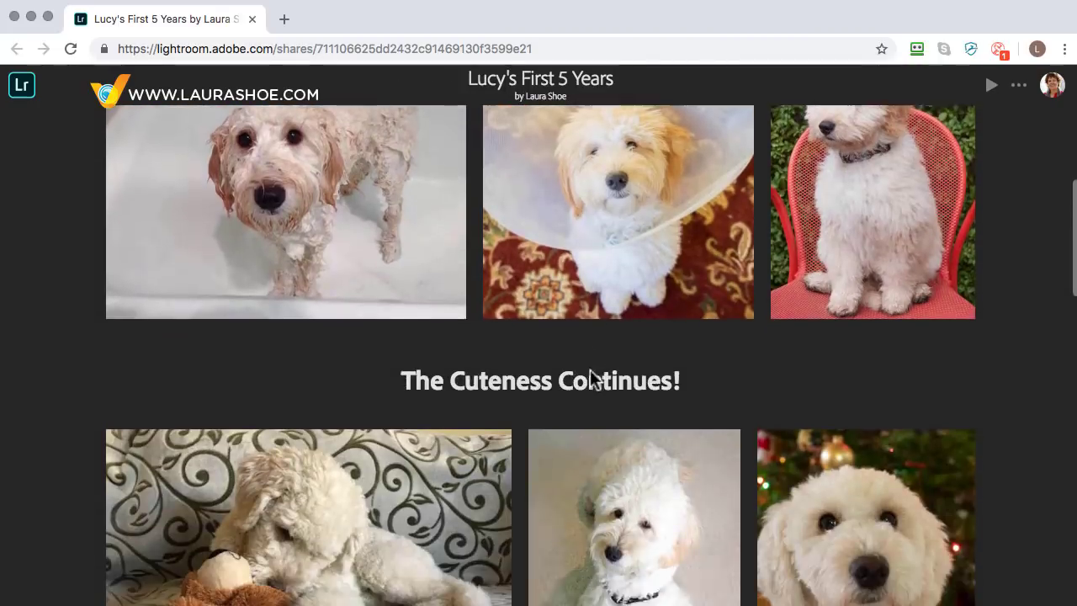
{"action": "scroll", "coordinate": [589, 370], "scroll_direction": "down", "scroll_amount": 10}
{"action": "scroll", "coordinate": [590, 370], "scroll_direction": "up", "scroll_amount": 8}
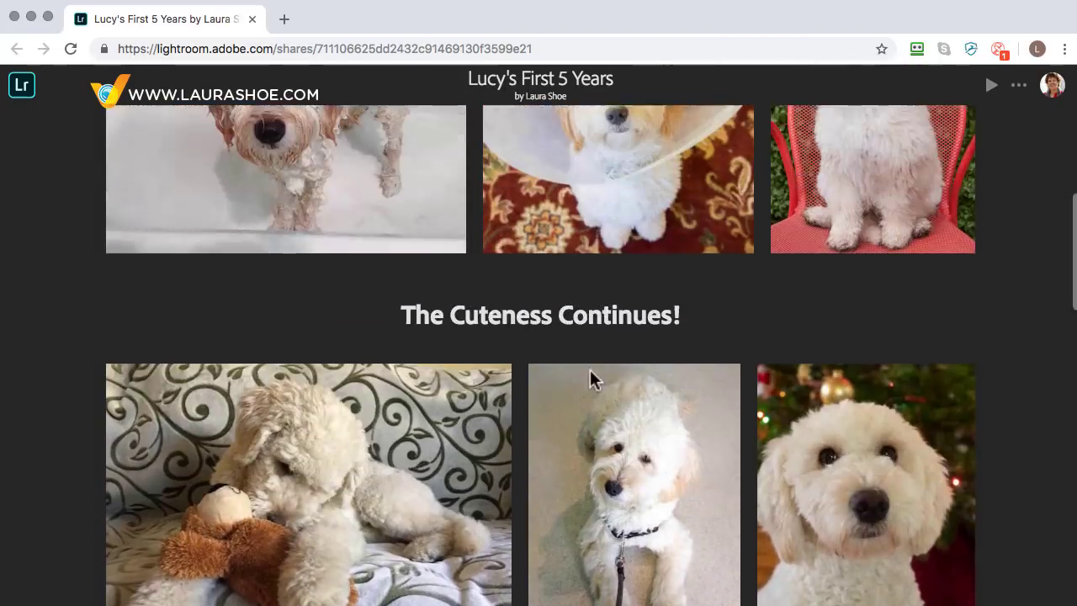
{"action": "scroll", "coordinate": [590, 369], "scroll_direction": "up", "scroll_amount": 3}
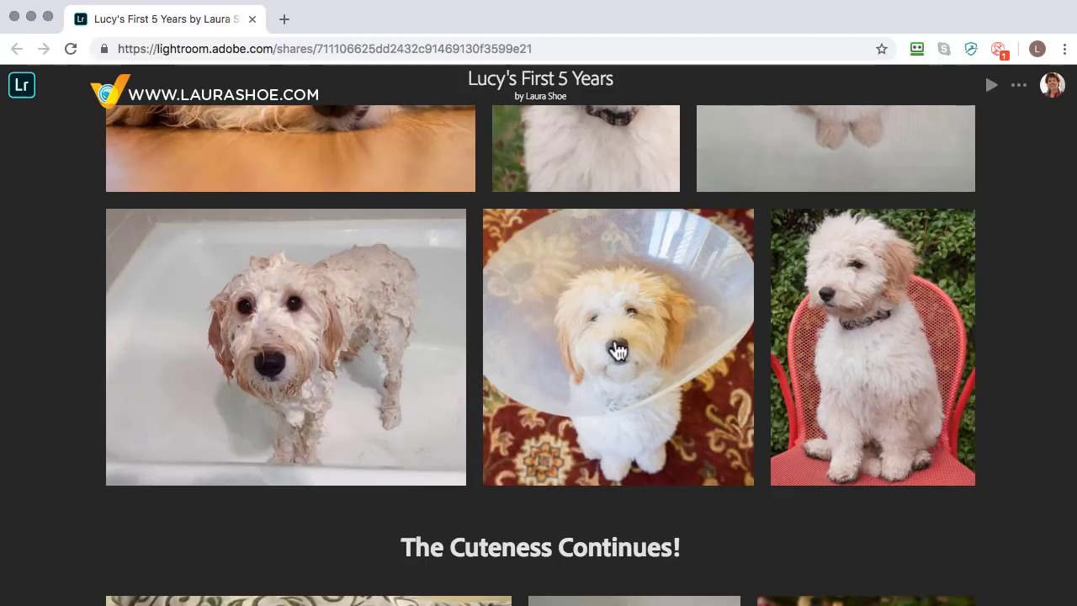
Go to lightroom.adobe.com in a new browser tab and open the Lucy album.
{"action": "left_click", "coordinate": [285, 21]}
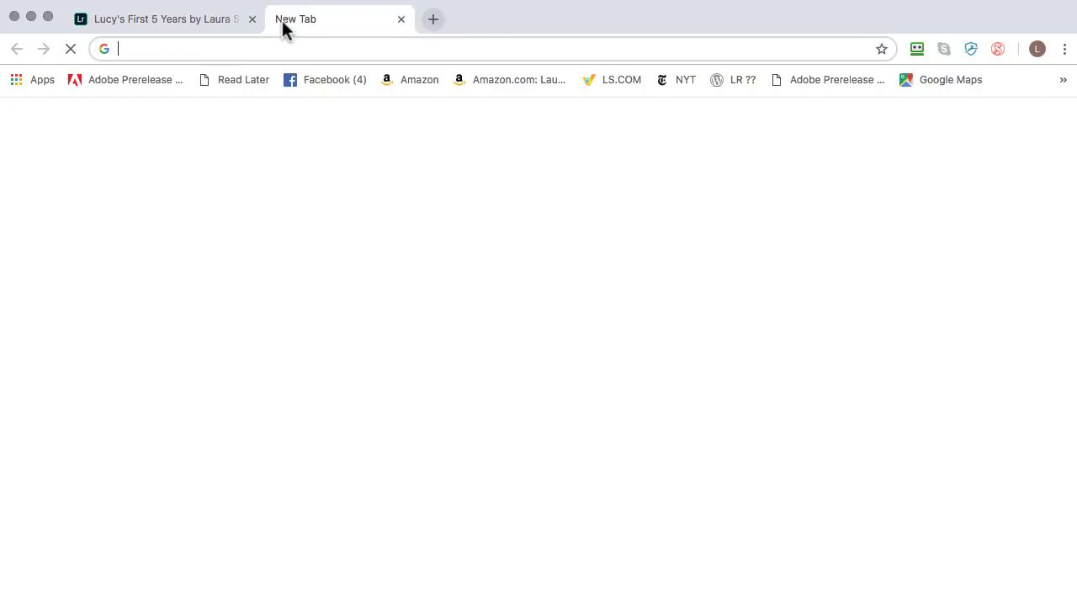
{"action": "type", "text": "lightroom.adobe.com/libraries/30a9f8efd08a402ca933051b7041108e/assets?panel=organize"}
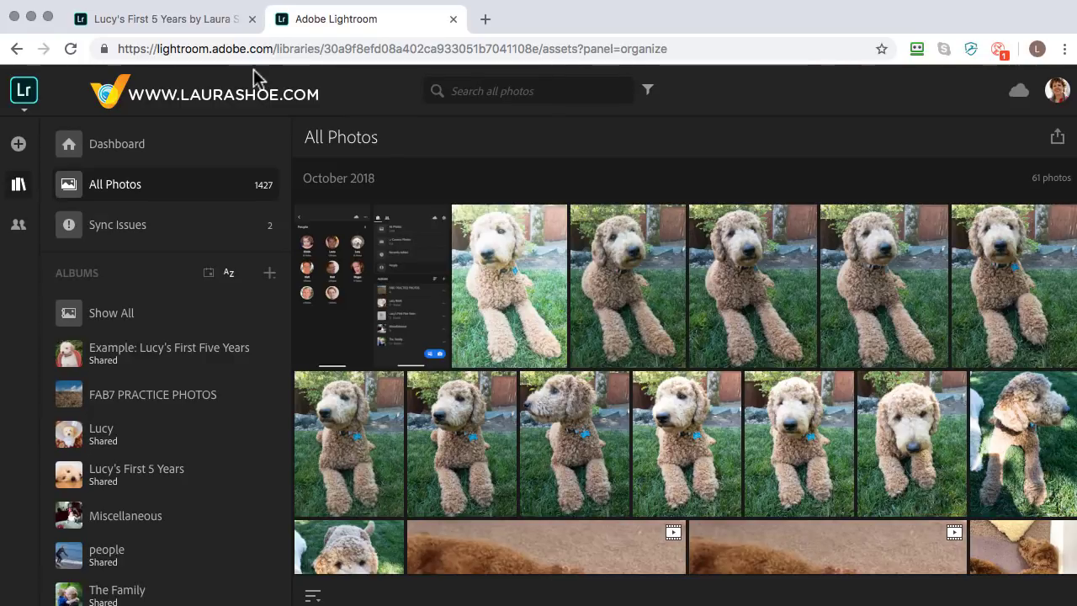
{"action": "left_click", "coordinate": [103, 443]}
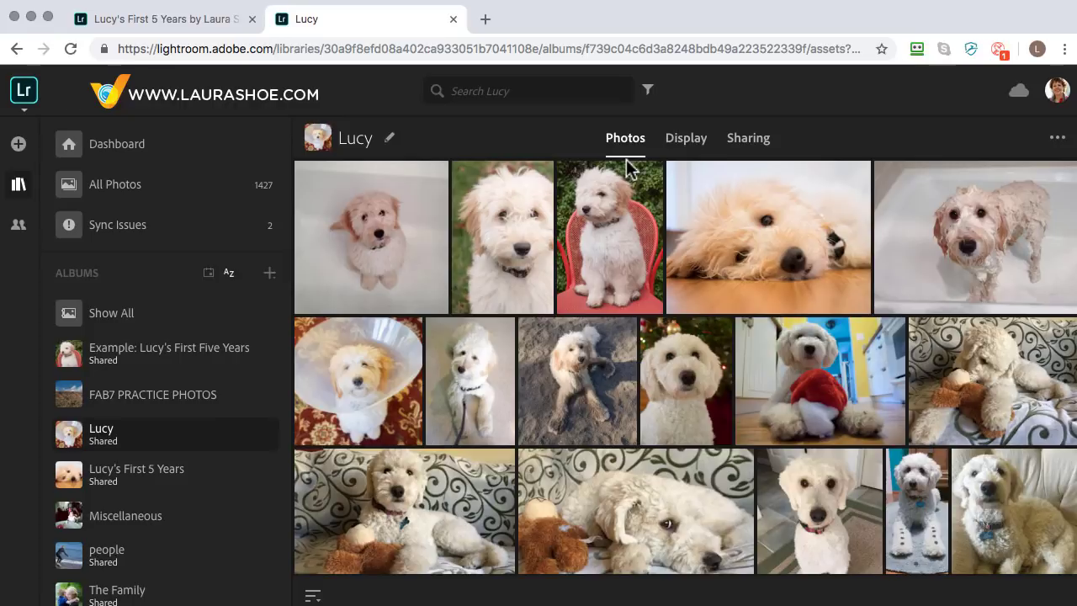
Preview the Lucy album's gallery display page.
{"action": "left_click", "coordinate": [686, 141]}
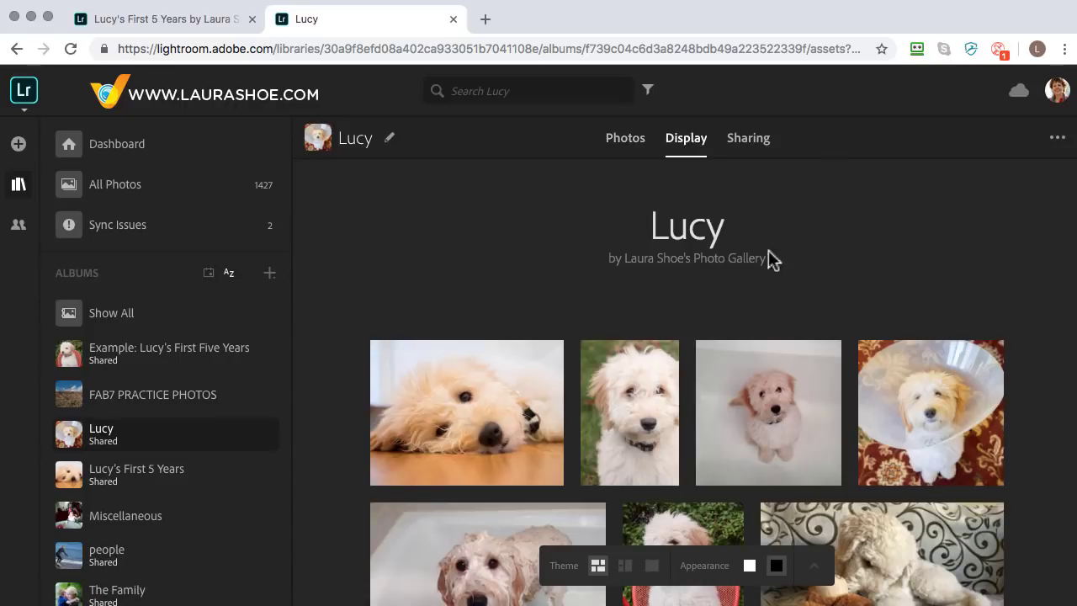
{"action": "scroll", "coordinate": [816, 423], "scroll_direction": "down", "scroll_amount": 15}
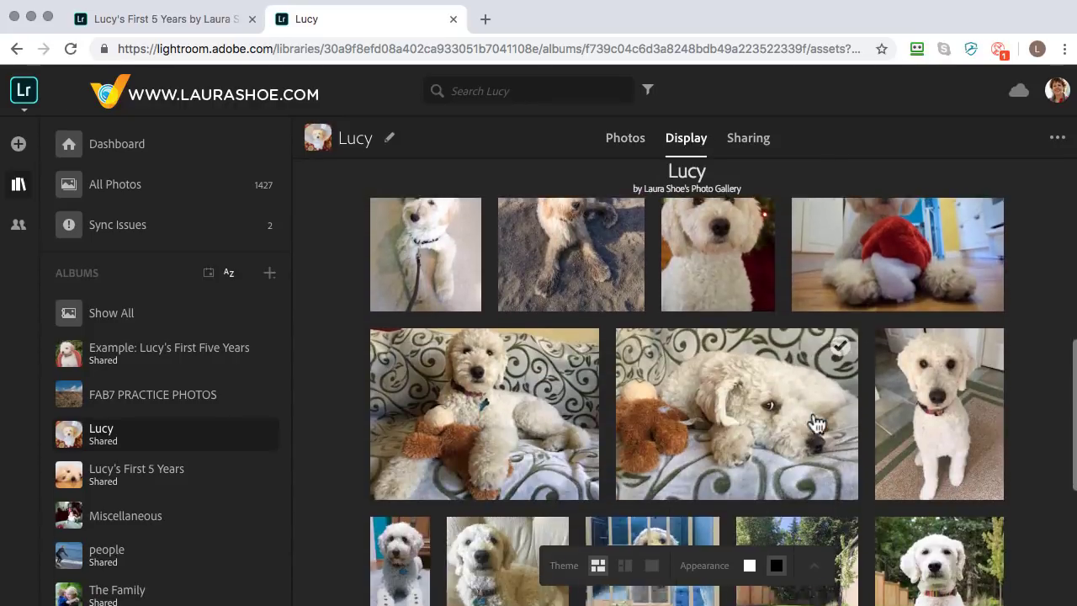
{"action": "scroll", "coordinate": [817, 423], "scroll_direction": "up", "scroll_amount": 15}
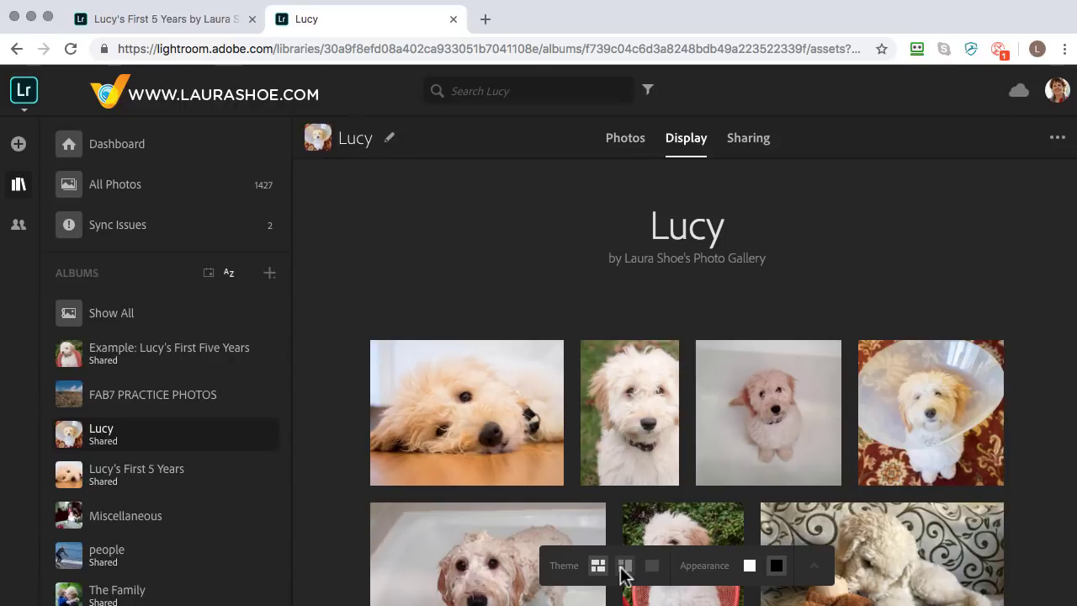
Try the large-photo theme, then choose the single-column layout with photo captions.
{"action": "left_click", "coordinate": [625, 574]}
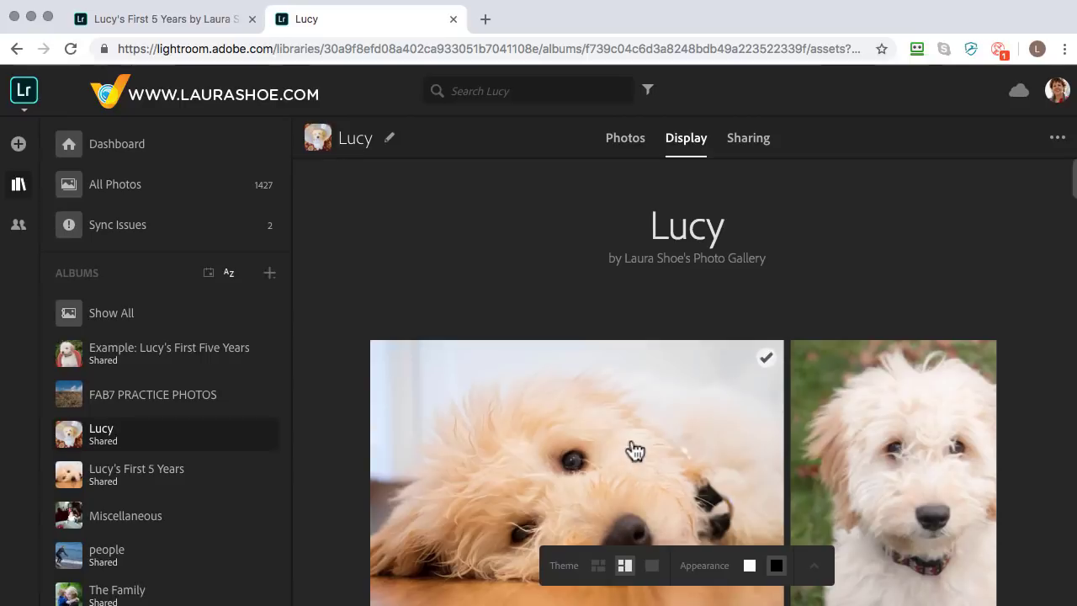
{"action": "scroll", "coordinate": [632, 449], "scroll_direction": "down", "scroll_amount": 10}
{"action": "scroll", "coordinate": [635, 451], "scroll_direction": "down", "scroll_amount": 15}
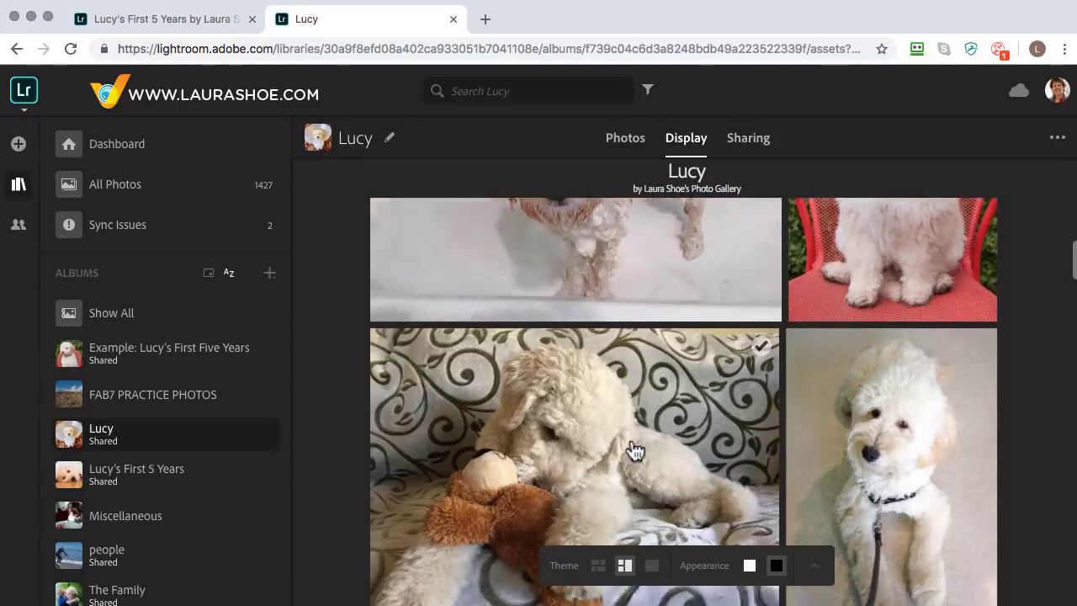
{"action": "scroll", "coordinate": [634, 452], "scroll_direction": "down", "scroll_amount": 10}
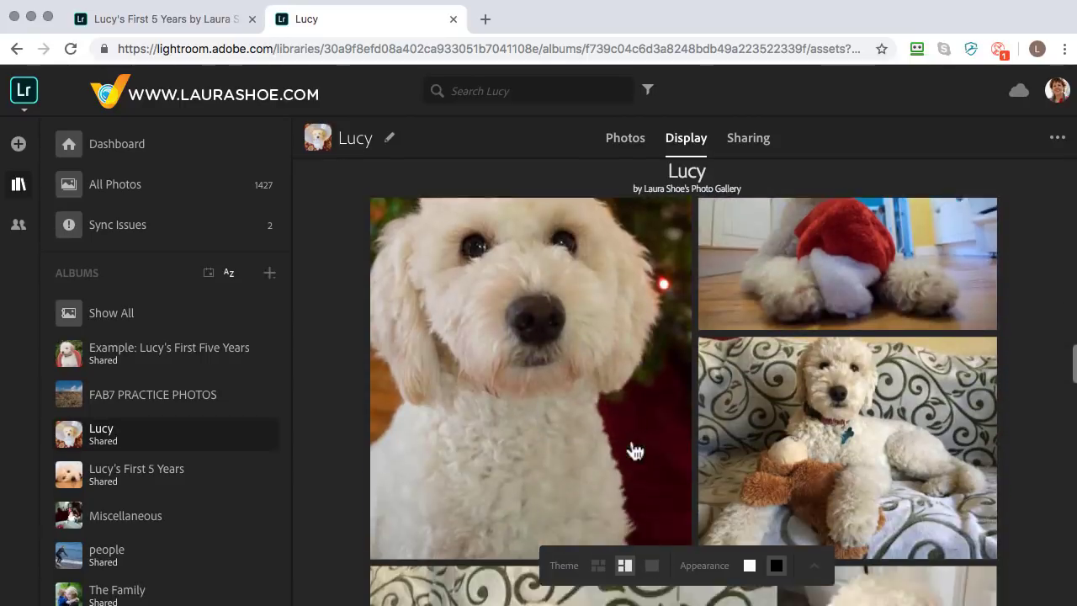
{"action": "left_click", "coordinate": [652, 565]}
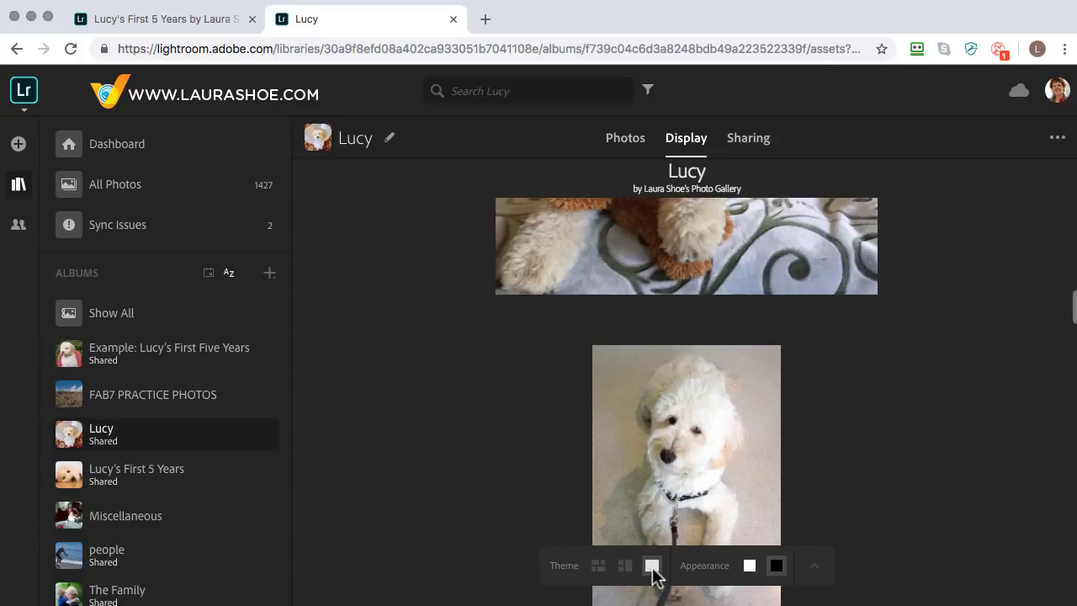
{"action": "left_click_drag", "start_coordinate": [587, 294], "coordinate": [587, 294]}
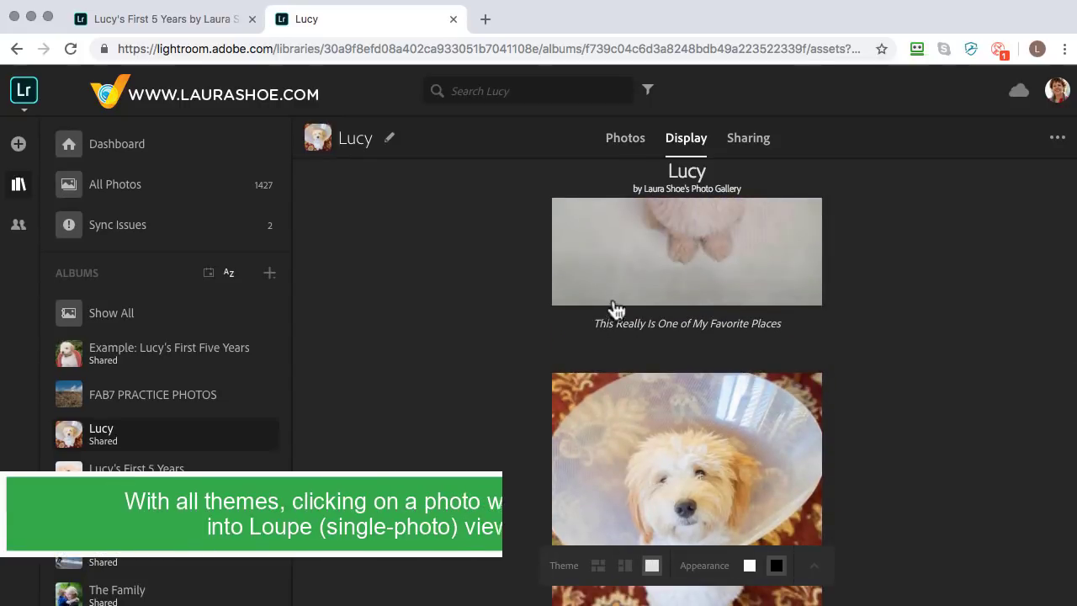
{"action": "scroll", "coordinate": [610, 311], "scroll_direction": "up", "scroll_amount": 3}
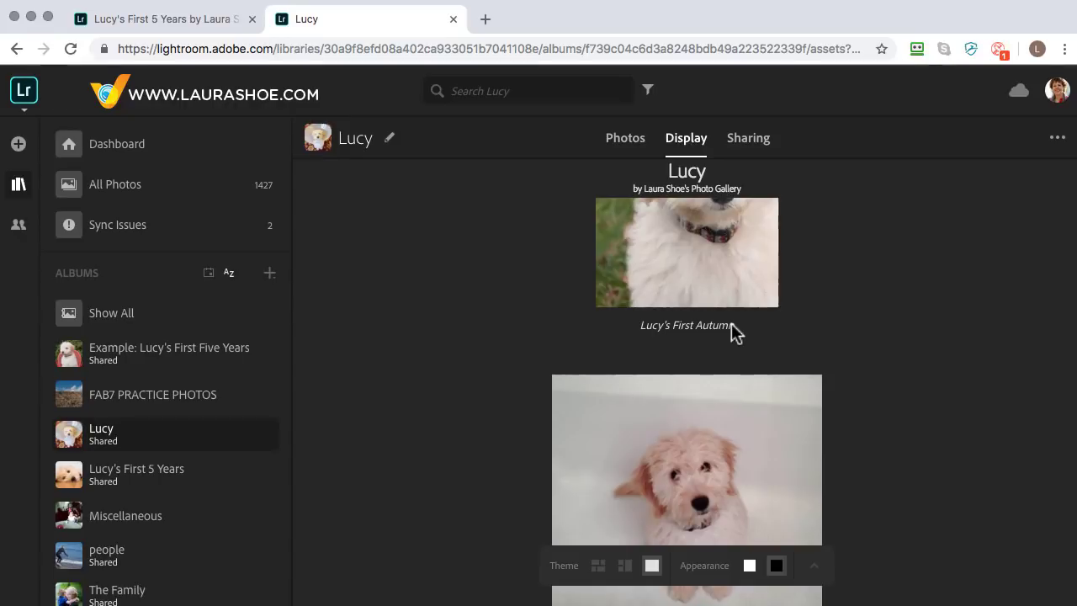
Inspect the red-chair photo's title, caption and metadata, then return to the album grid.
{"action": "left_click", "coordinate": [627, 143]}
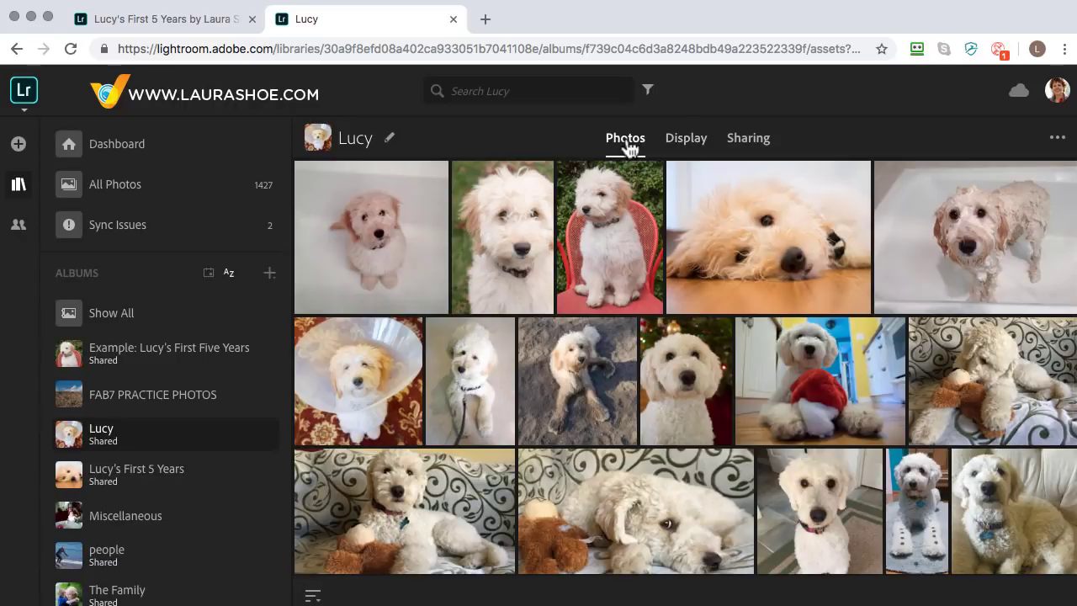
{"action": "left_click", "coordinate": [610, 240]}
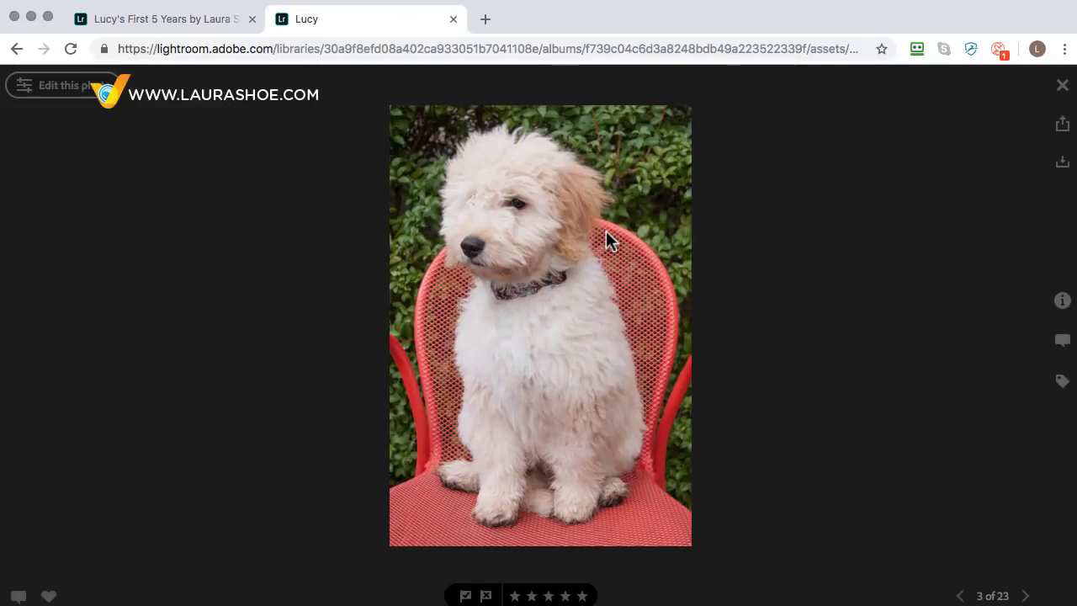
{"action": "left_click", "coordinate": [1061, 304]}
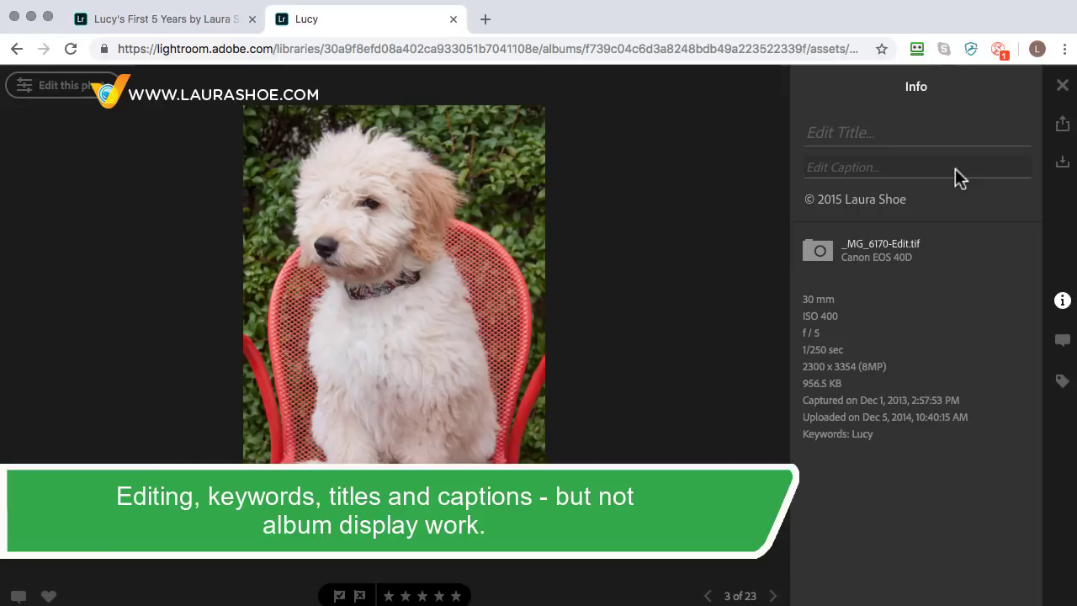
{"action": "left_click", "coordinate": [1062, 87]}
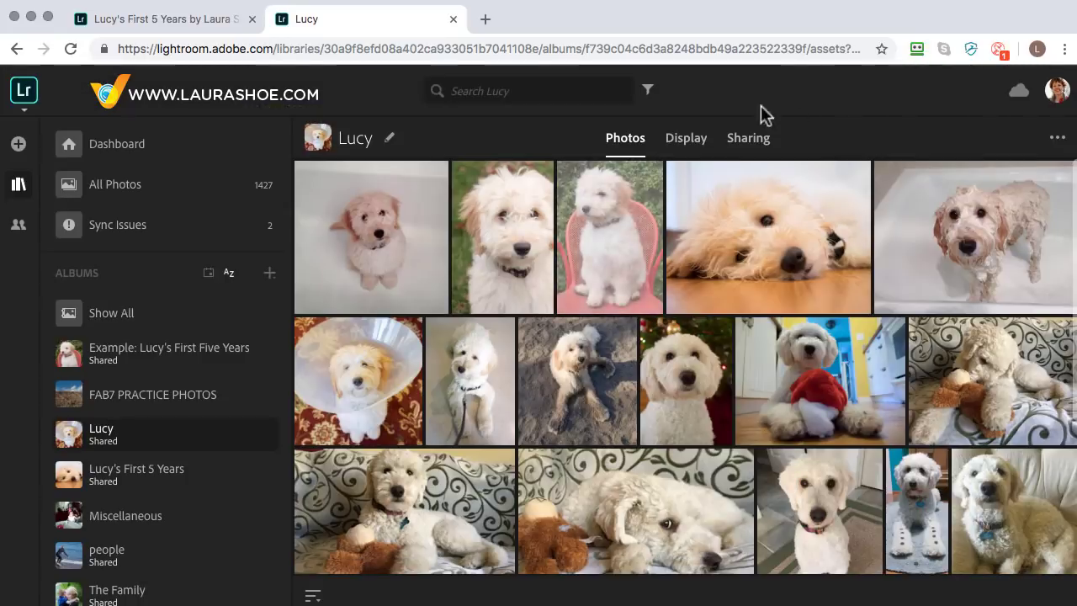
Set the gallery display to the multi-photo grid theme with a black appearance.
{"action": "left_click", "coordinate": [685, 143]}
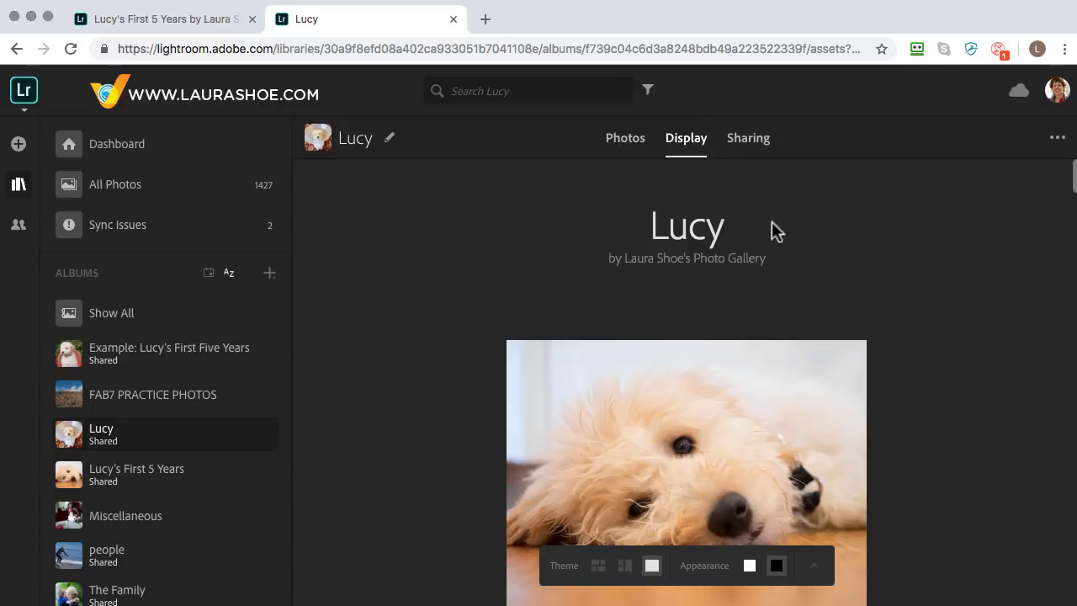
{"action": "left_click", "coordinate": [597, 565]}
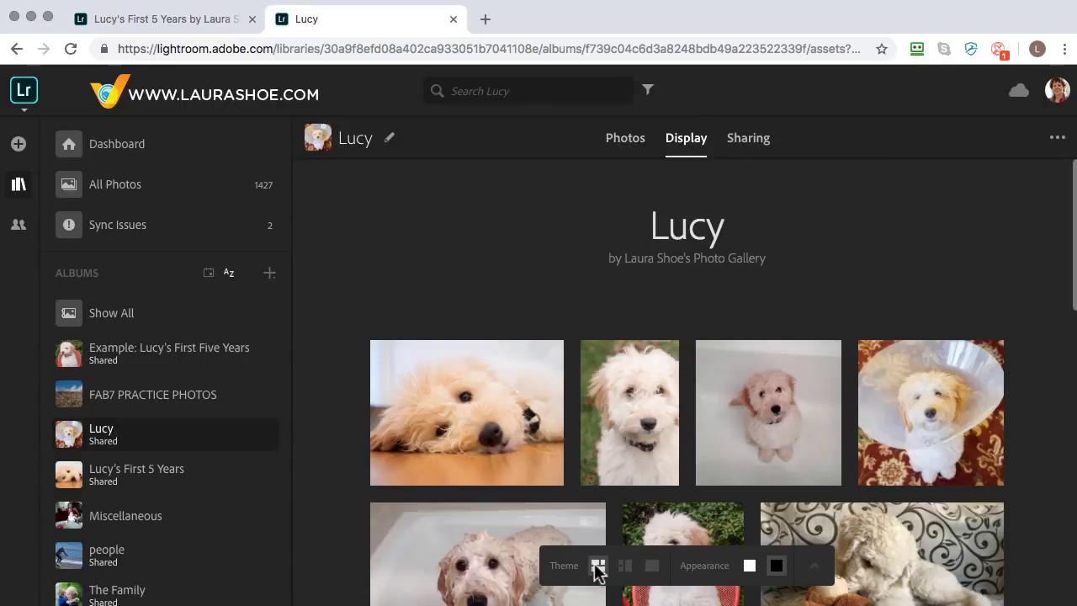
{"action": "left_click", "coordinate": [749, 568]}
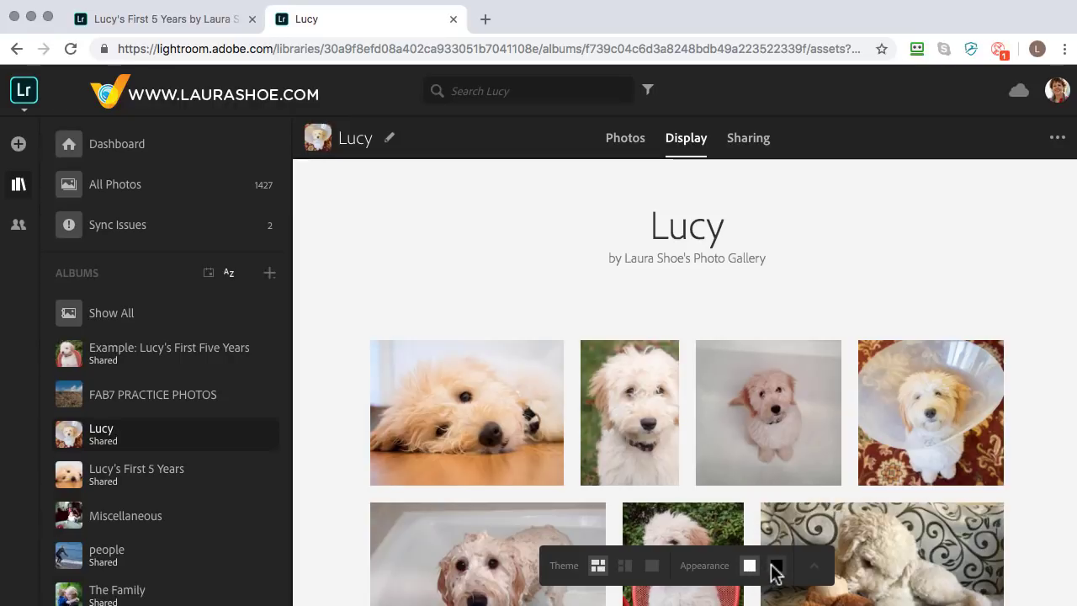
{"action": "left_click", "coordinate": [775, 570]}
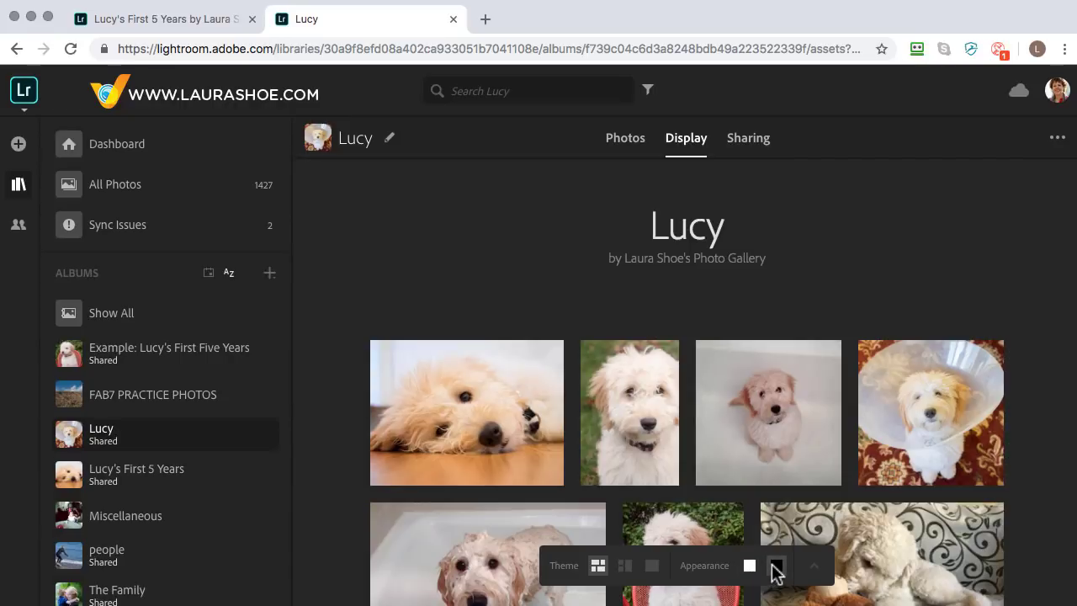
Delete "'s Photo Gallery" from the Show author credit in the display options.
{"action": "left_click", "coordinate": [814, 569]}
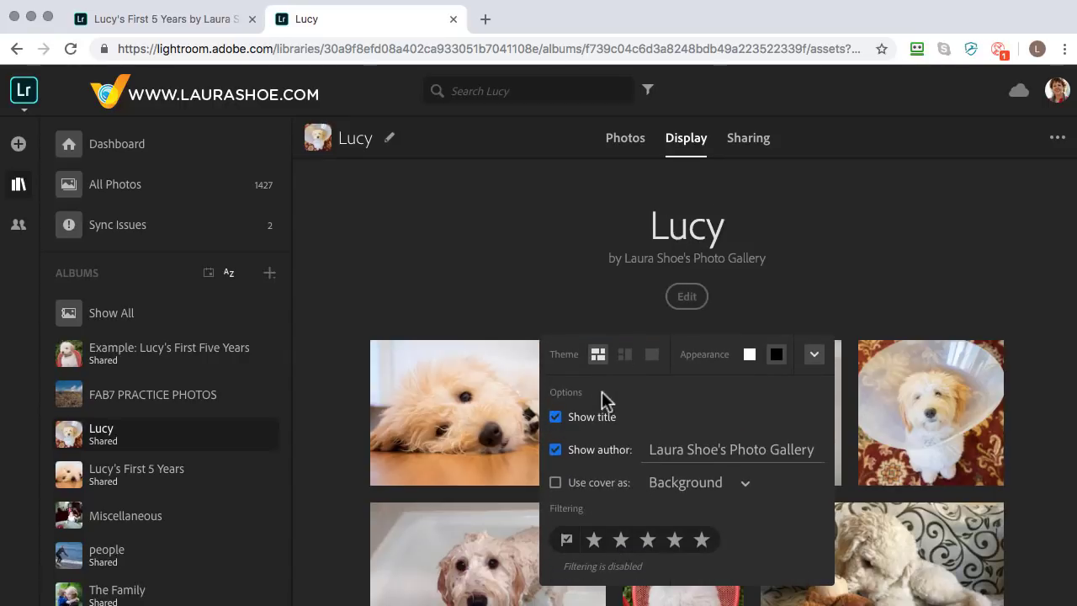
{"action": "left_click", "coordinate": [719, 448]}
{"action": "key", "text": "shift+Home"}
{"action": "key", "text": "shift+End"}
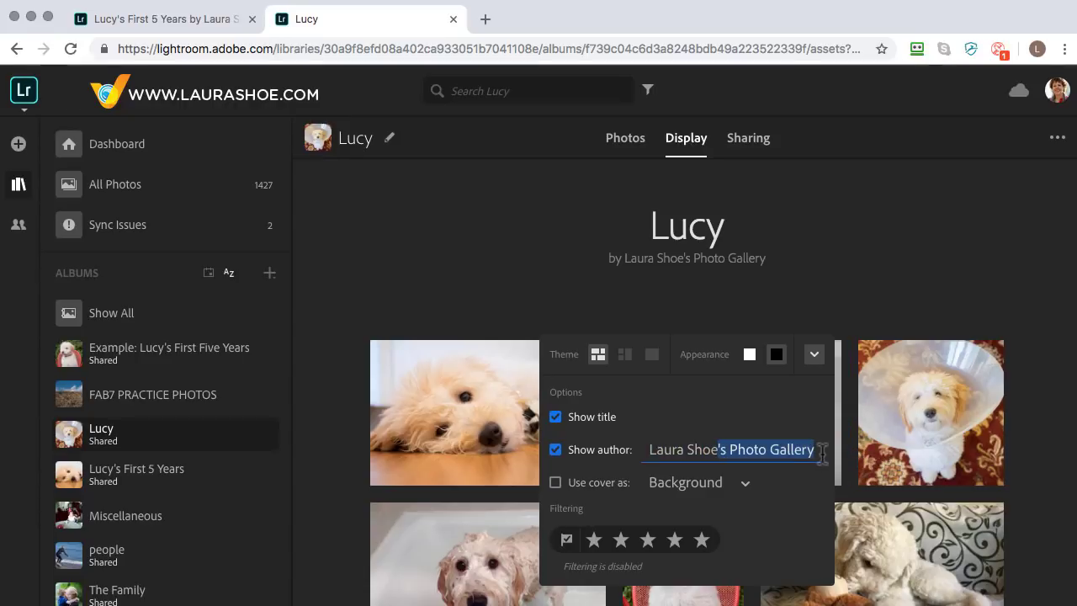
{"action": "key", "text": "BackSpace"}
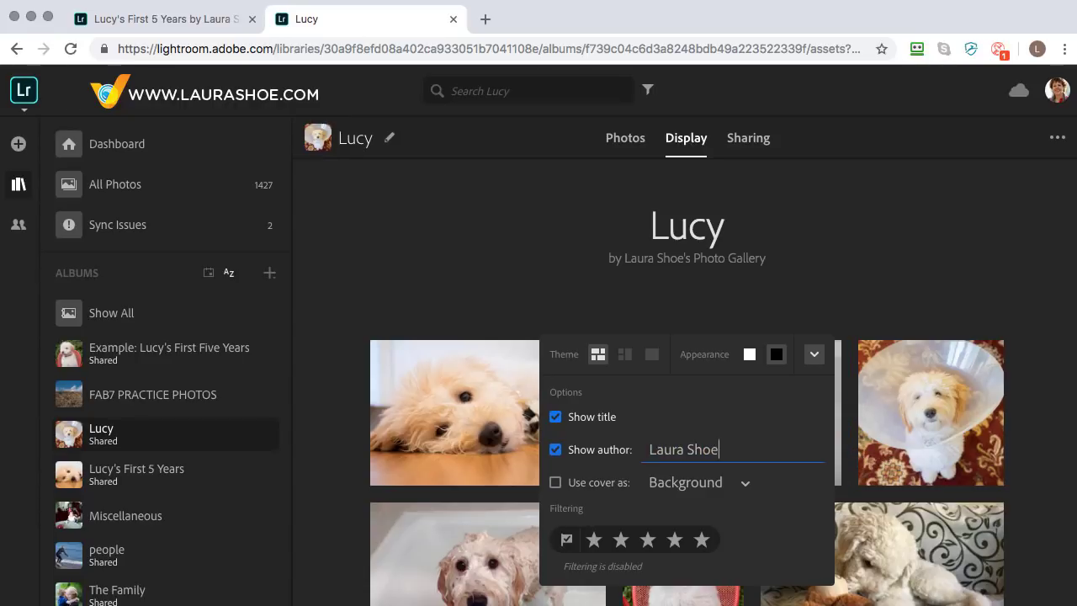
Enable Use cover as with the Hero style and review the resulting page.
{"action": "left_click", "coordinate": [587, 481]}
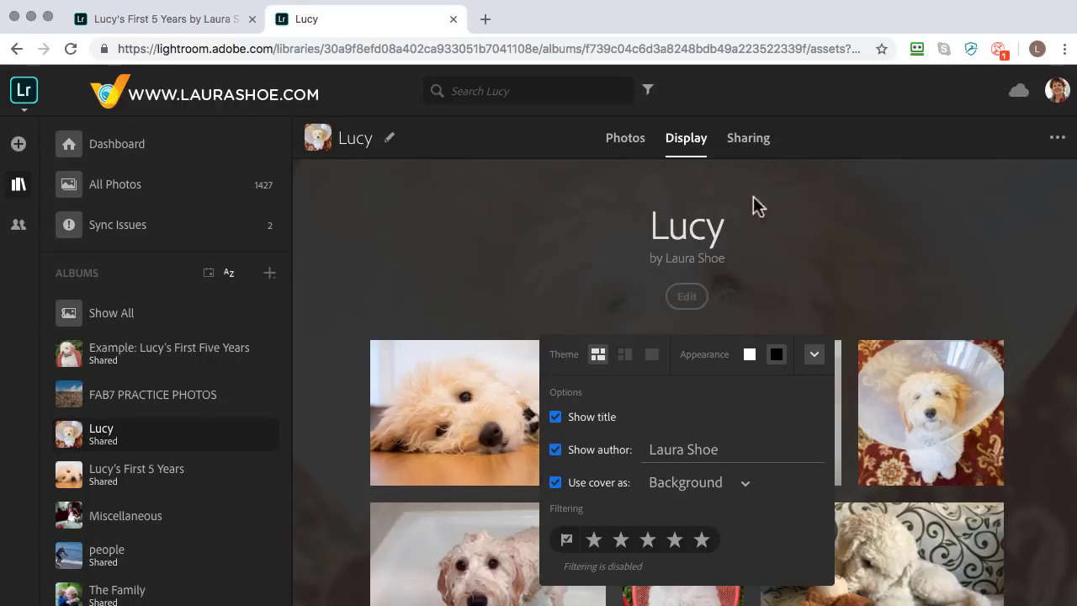
{"action": "left_click", "coordinate": [745, 484]}
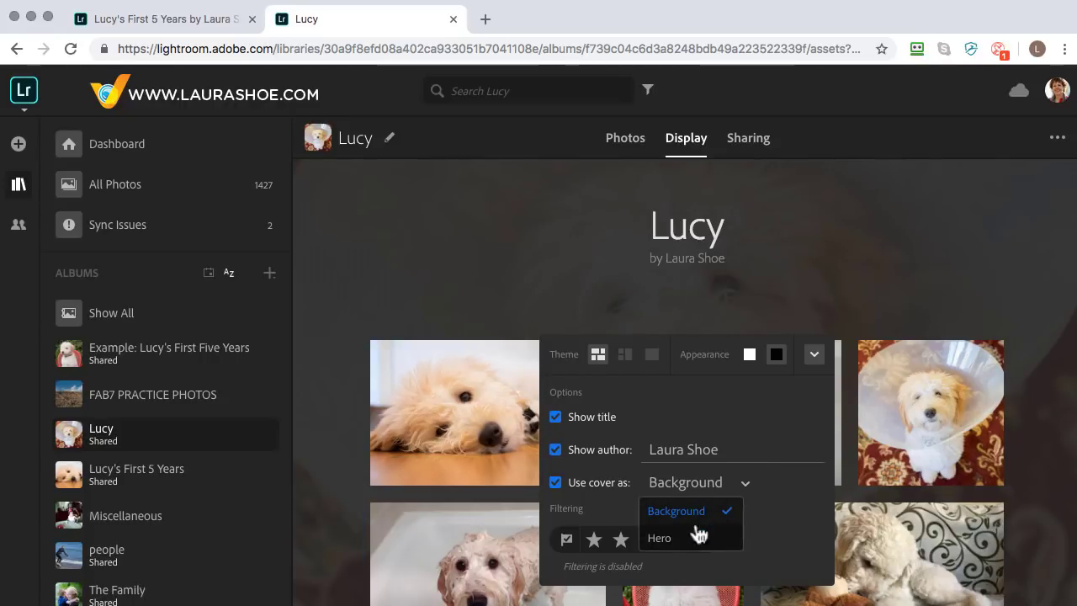
{"action": "left_click", "coordinate": [673, 542]}
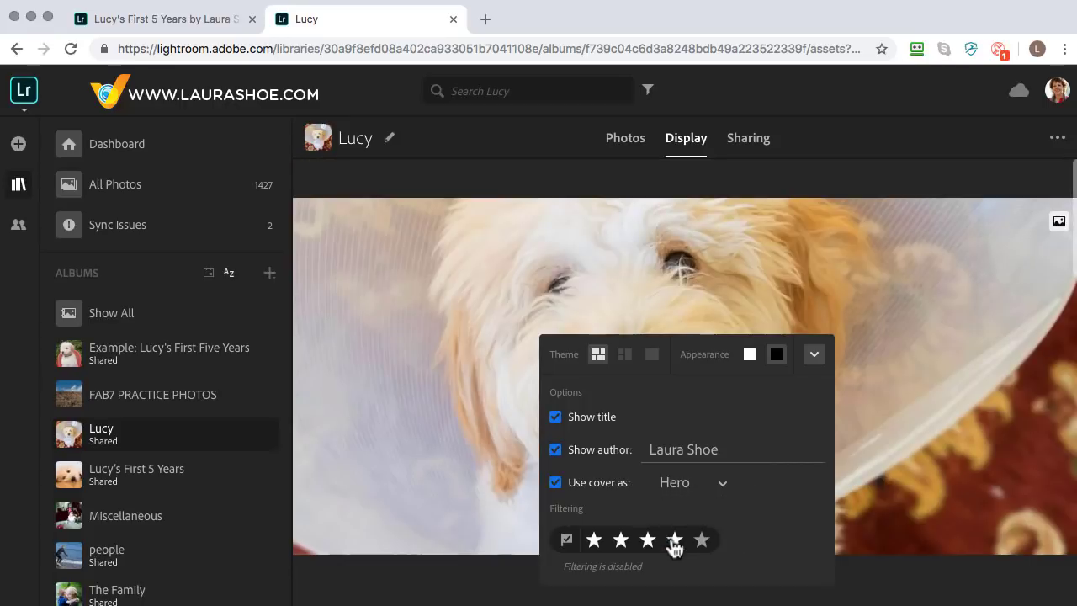
{"action": "scroll", "coordinate": [476, 440], "scroll_direction": "down", "scroll_amount": 5}
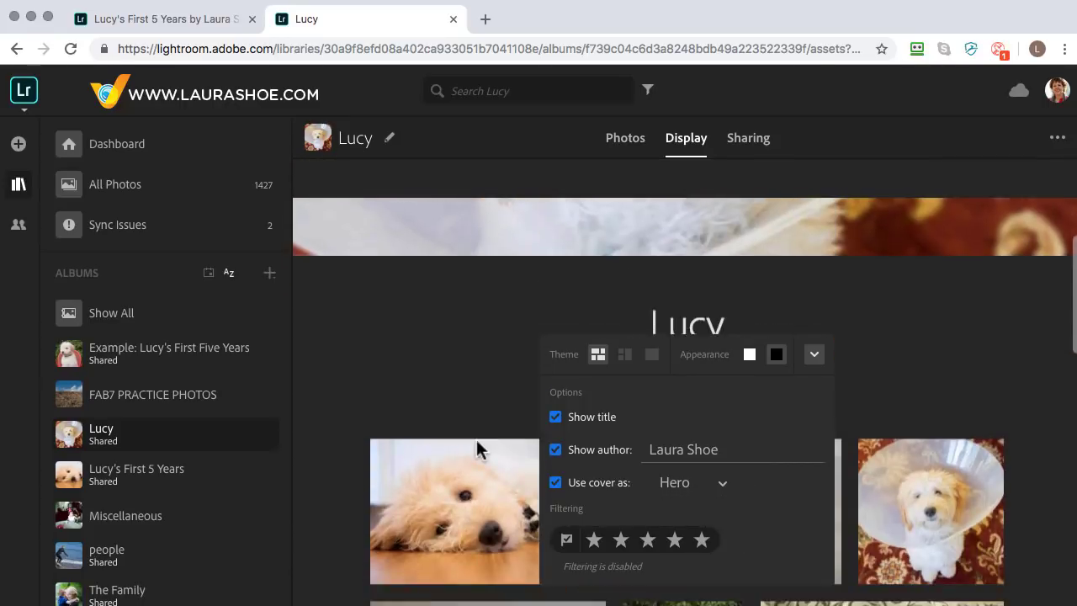
{"action": "scroll", "coordinate": [477, 441], "scroll_direction": "up", "scroll_amount": 2}
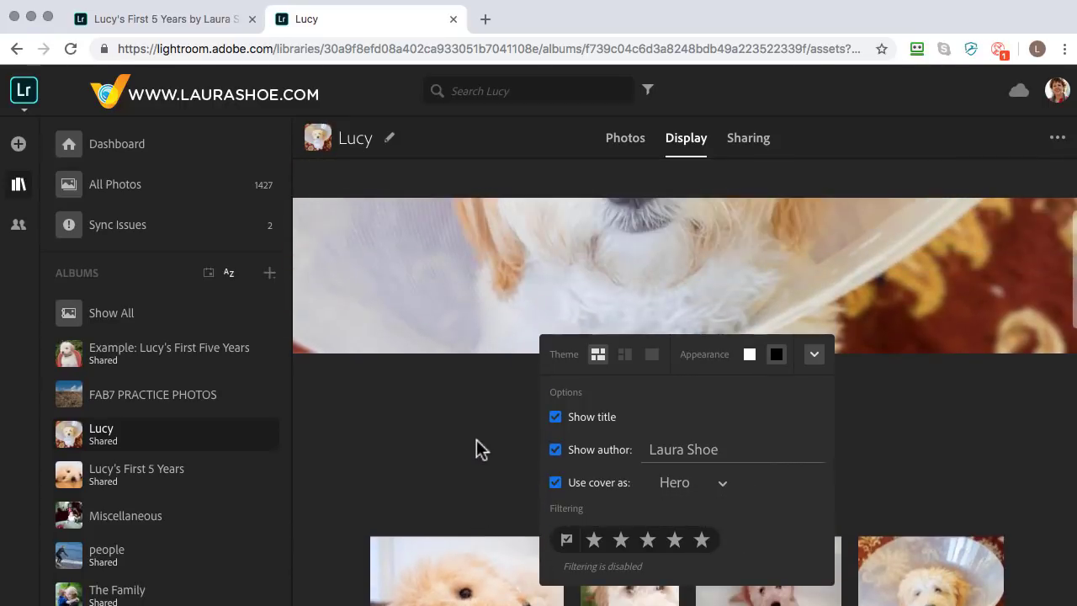
{"action": "left_click", "coordinate": [815, 356]}
{"action": "scroll", "coordinate": [605, 392], "scroll_direction": "up", "scroll_amount": 4}
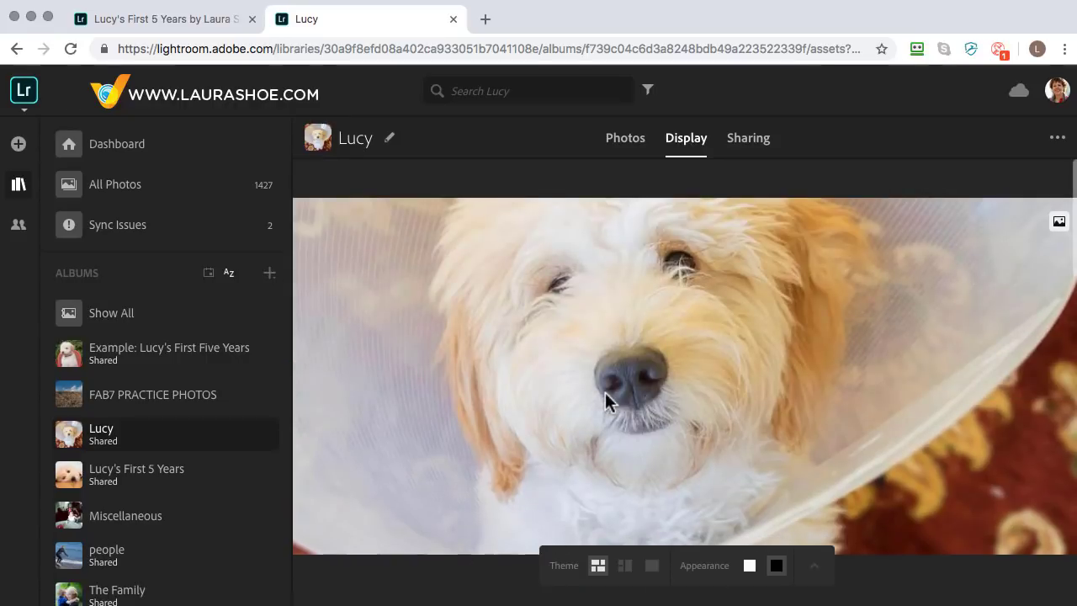
{"action": "scroll", "coordinate": [533, 355], "scroll_direction": "down", "scroll_amount": 4}
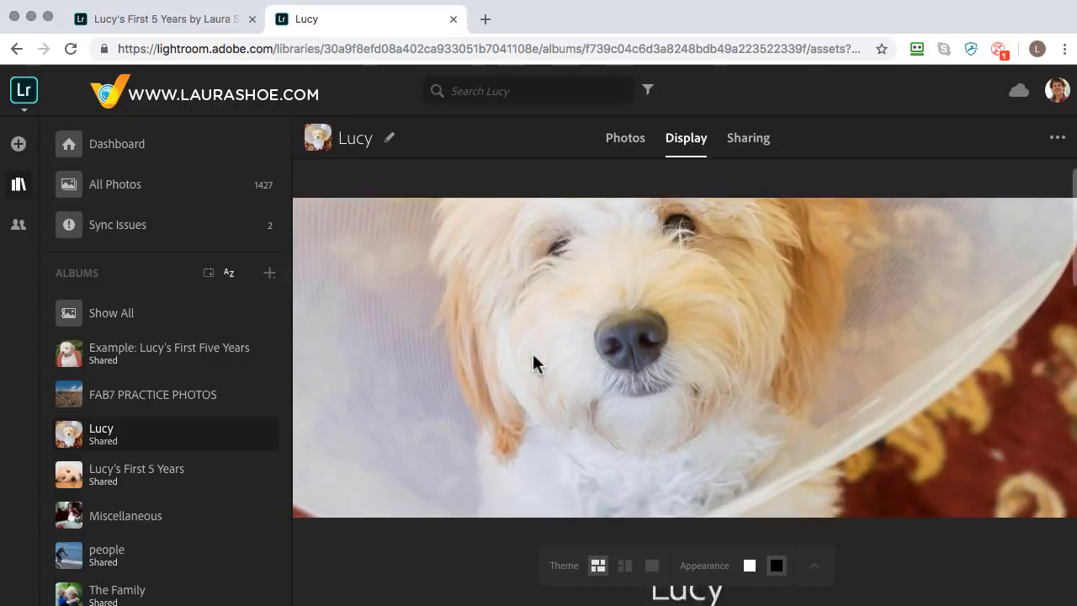
{"action": "scroll", "coordinate": [533, 356], "scroll_direction": "up", "scroll_amount": 4}
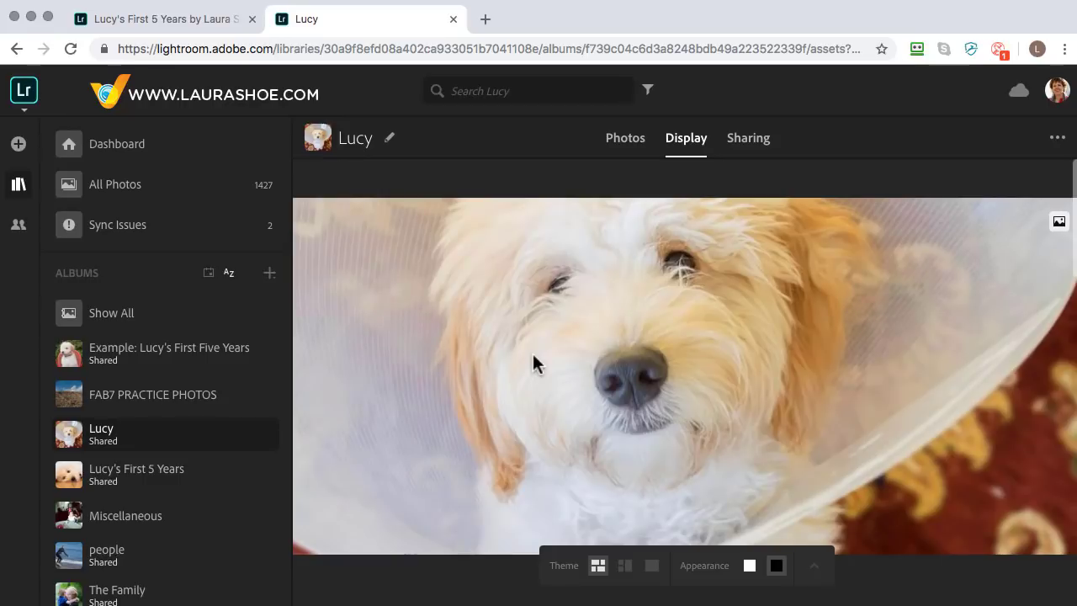
{"action": "scroll", "coordinate": [533, 360], "scroll_direction": "down", "scroll_amount": 4}
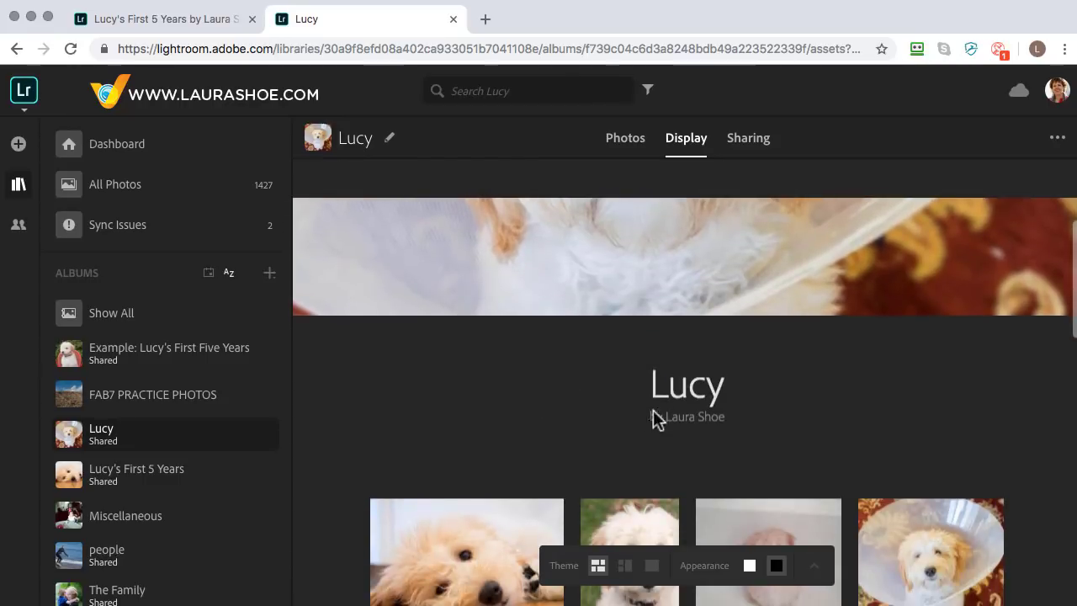
{"action": "scroll", "coordinate": [630, 420], "scroll_direction": "up", "scroll_amount": 4}
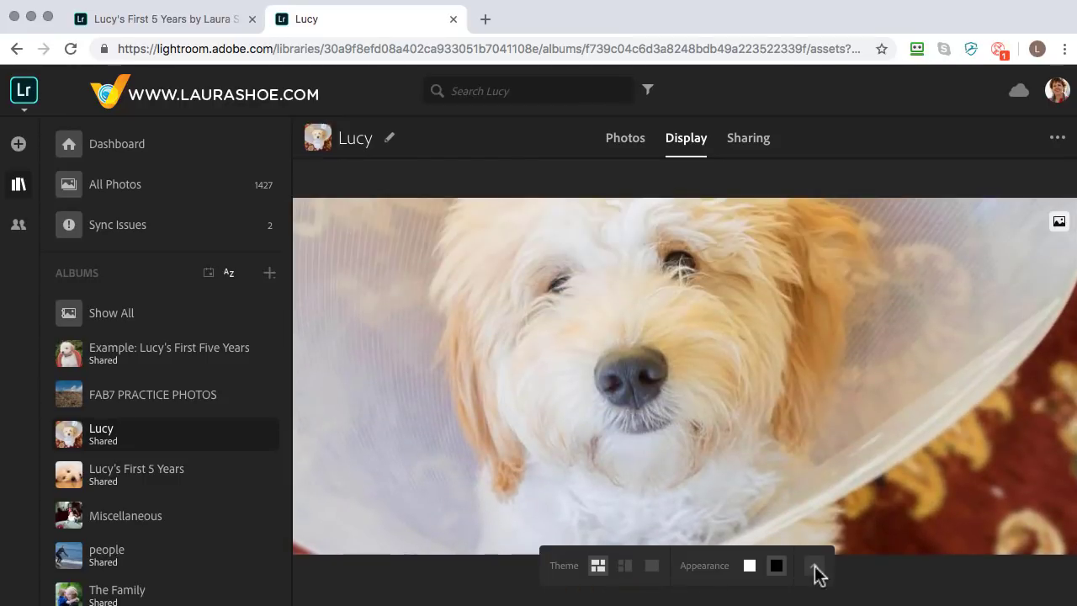
{"action": "left_click", "coordinate": [814, 569]}
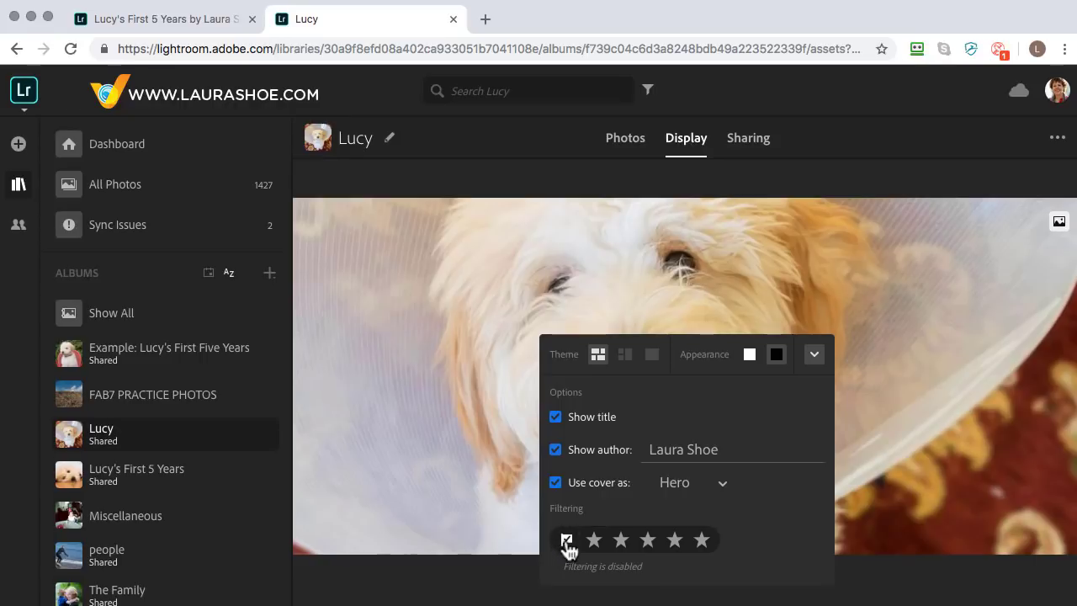
{"action": "left_click", "coordinate": [647, 541]}
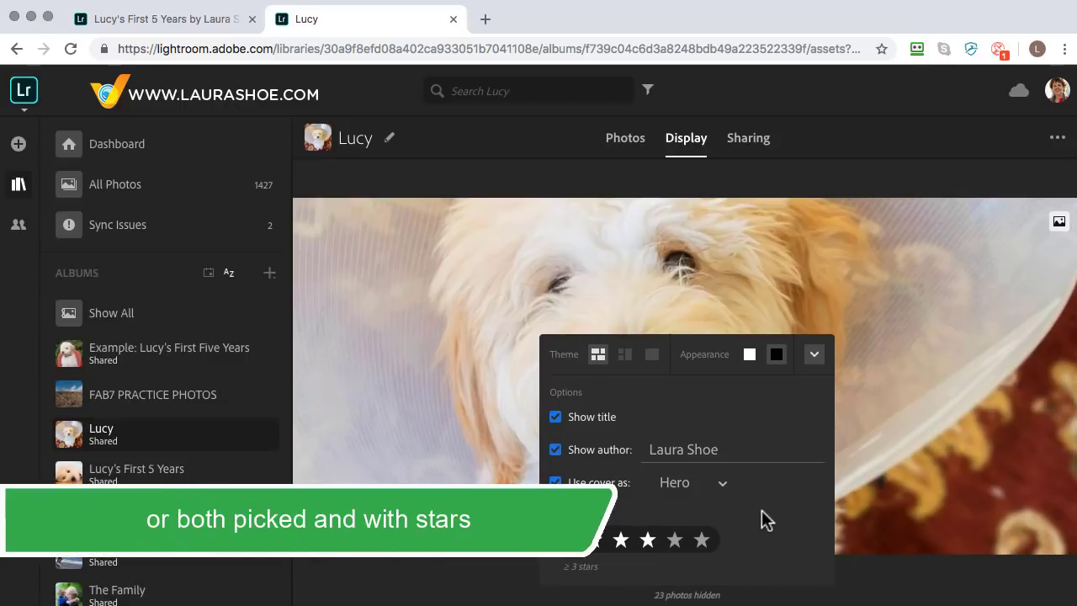
{"action": "left_click", "coordinate": [648, 542]}
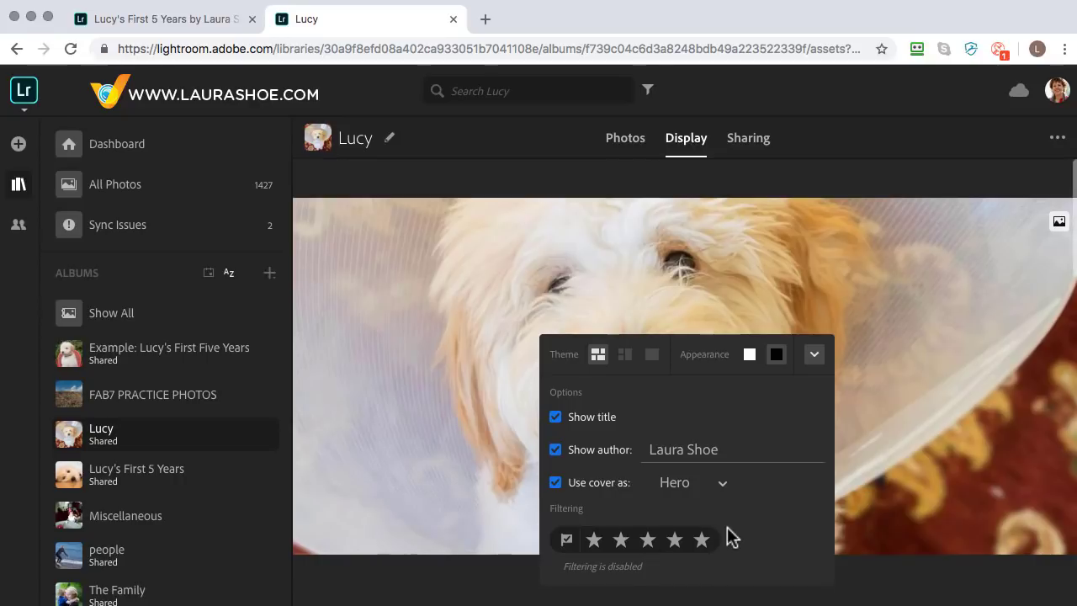
{"action": "left_click", "coordinate": [814, 354]}
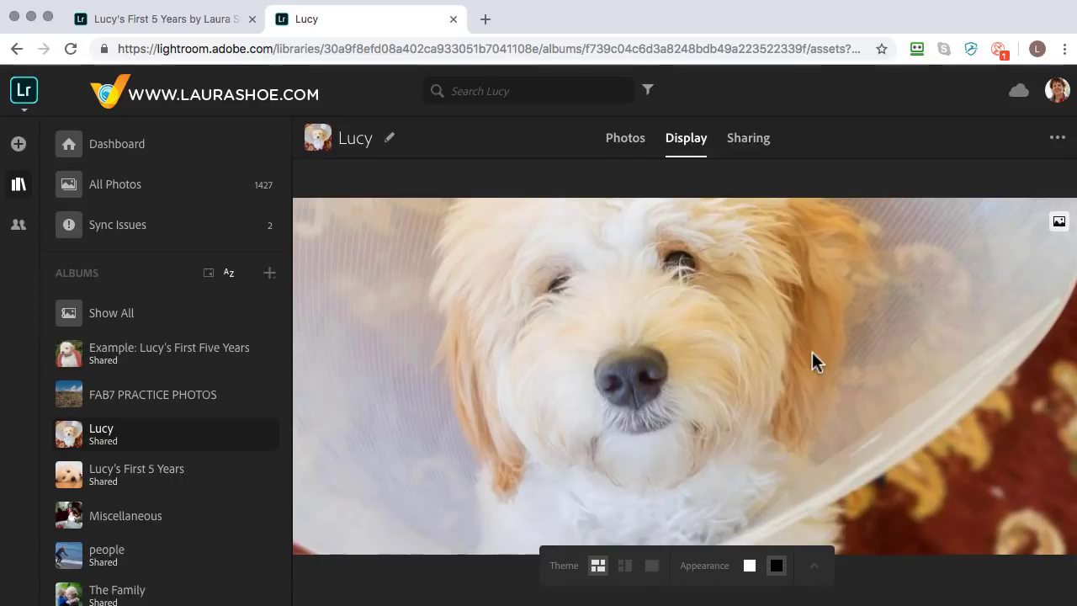
Insert the heading 'Puppy Days!' below the author byline, above the first photos.
{"action": "scroll", "coordinate": [812, 352], "scroll_direction": "down", "scroll_amount": 5}
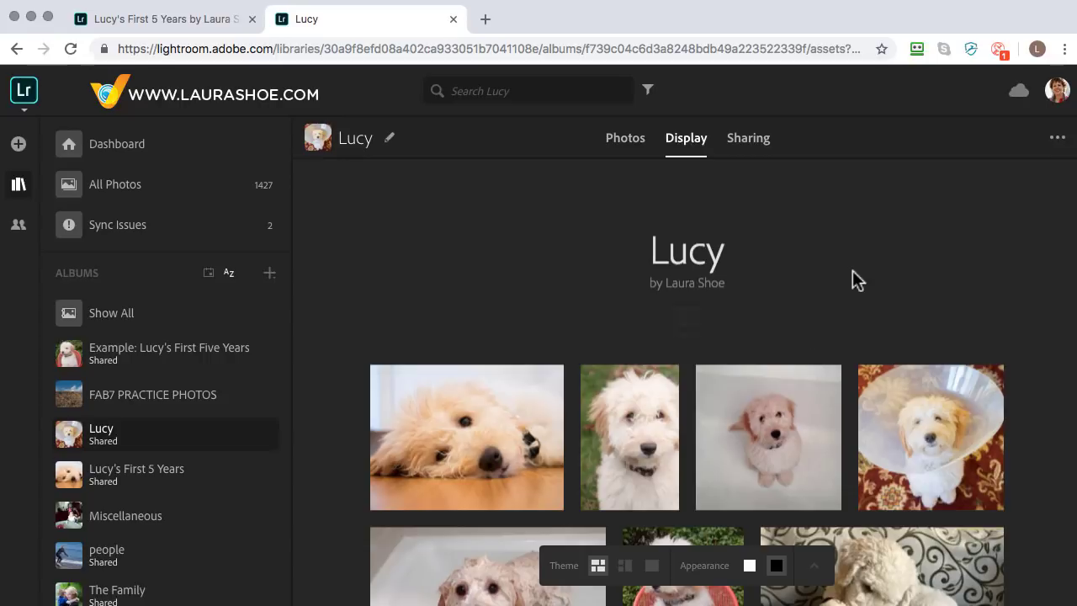
{"action": "mouse_move", "coordinate": [512, 329]}
{"action": "left_click", "coordinate": [683, 322]}
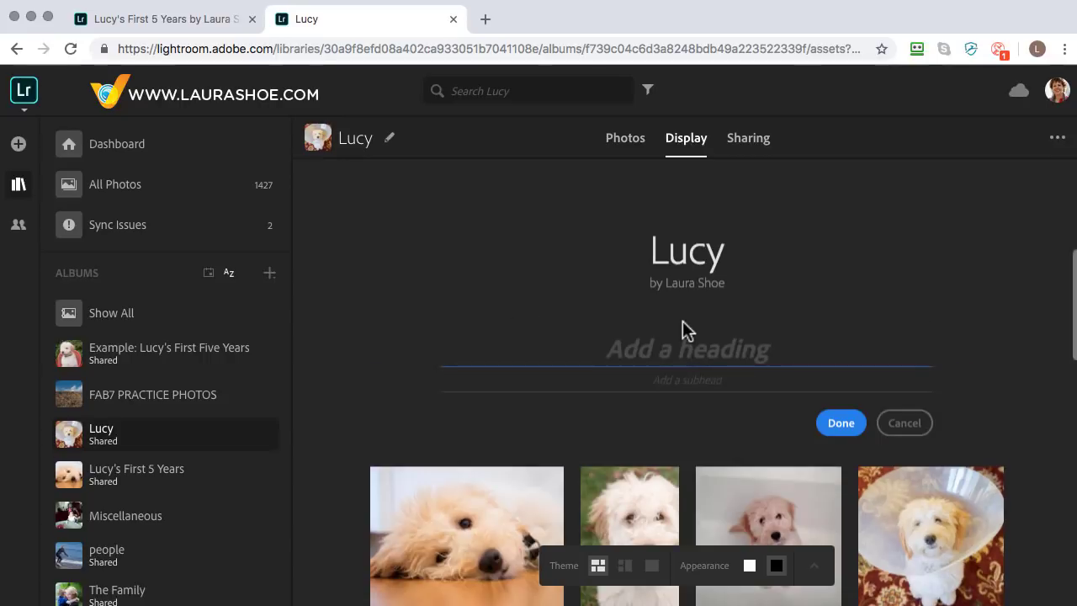
{"action": "type", "text": "Pup"}
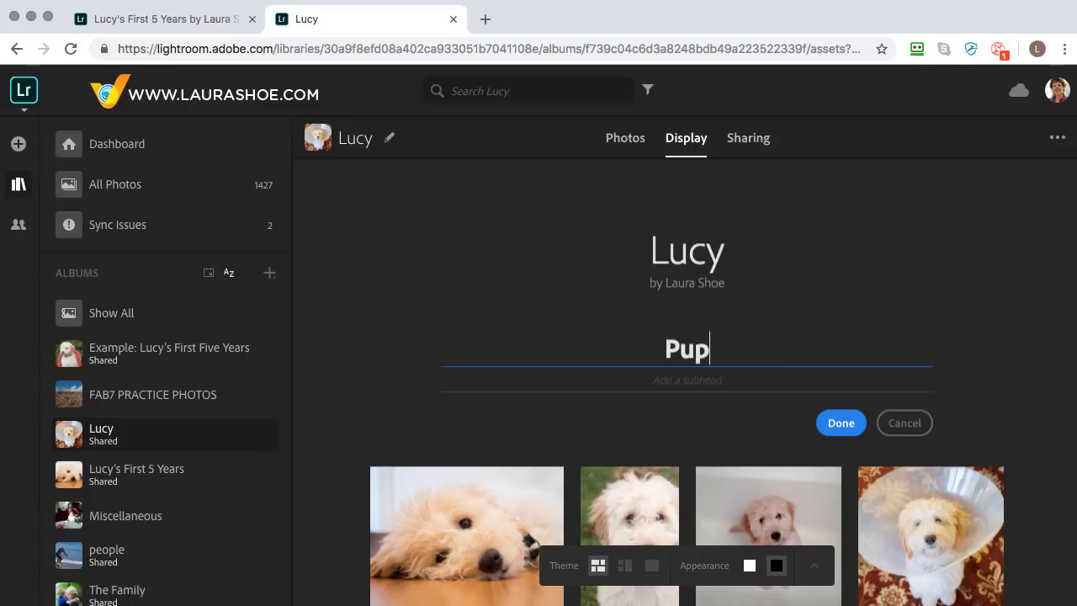
{"action": "type", "text": "py Days!"}
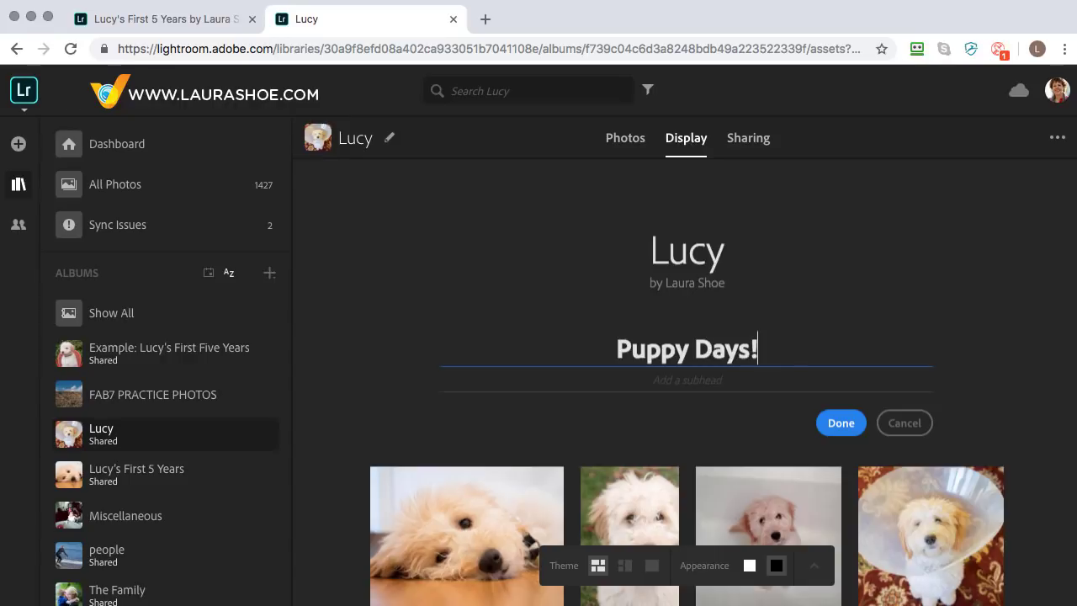
{"action": "left_click", "coordinate": [838, 423]}
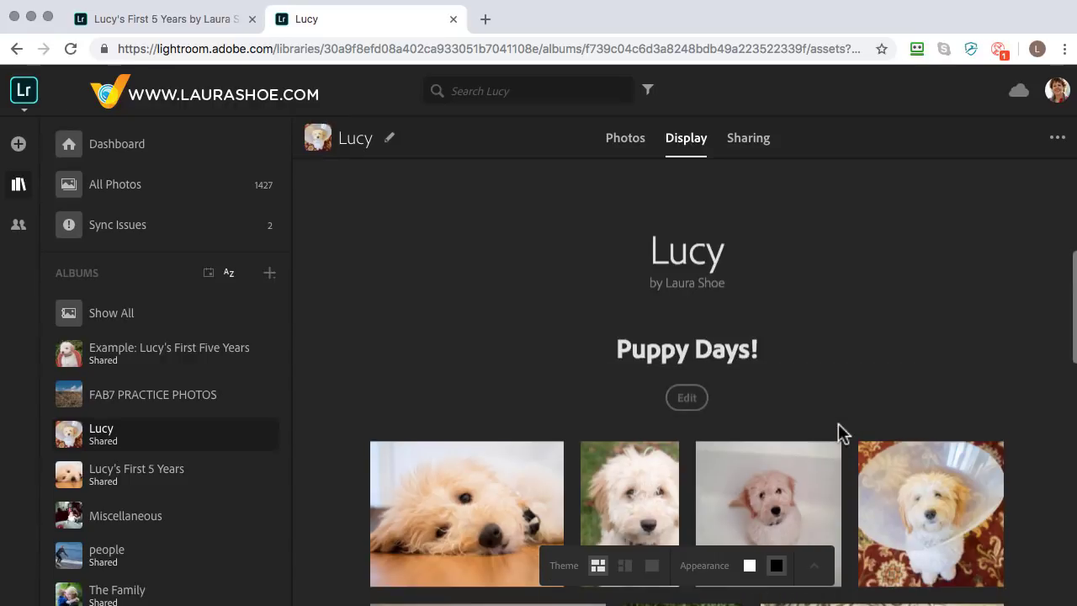
Insert a 'More Fun!' section divider between photos and drag the Christmas-tree photo beneath it.
{"action": "scroll", "coordinate": [838, 424], "scroll_direction": "down", "scroll_amount": 10}
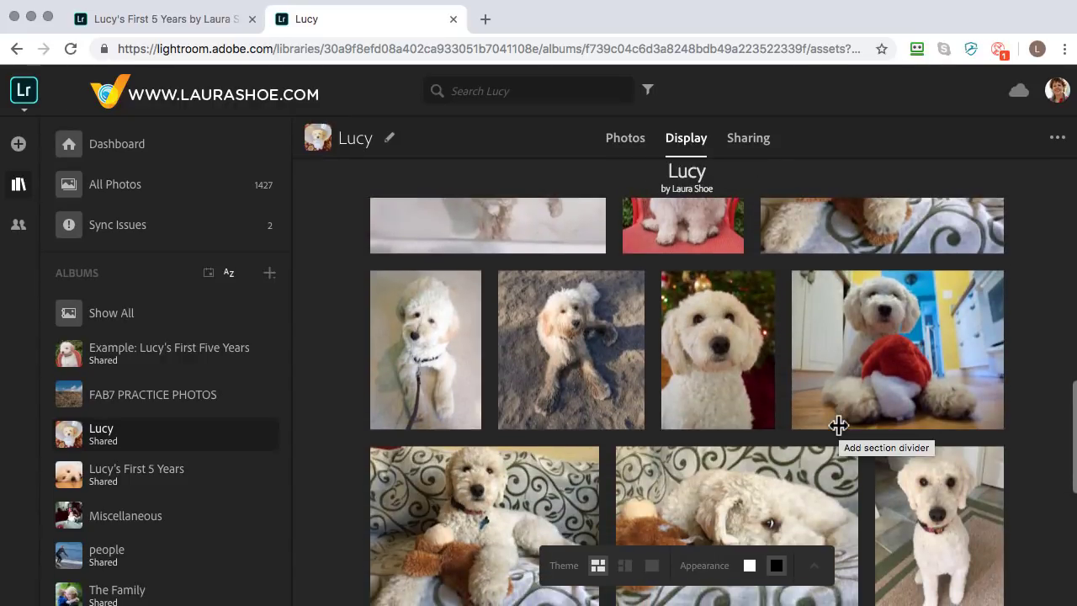
{"action": "left_click", "coordinate": [785, 354]}
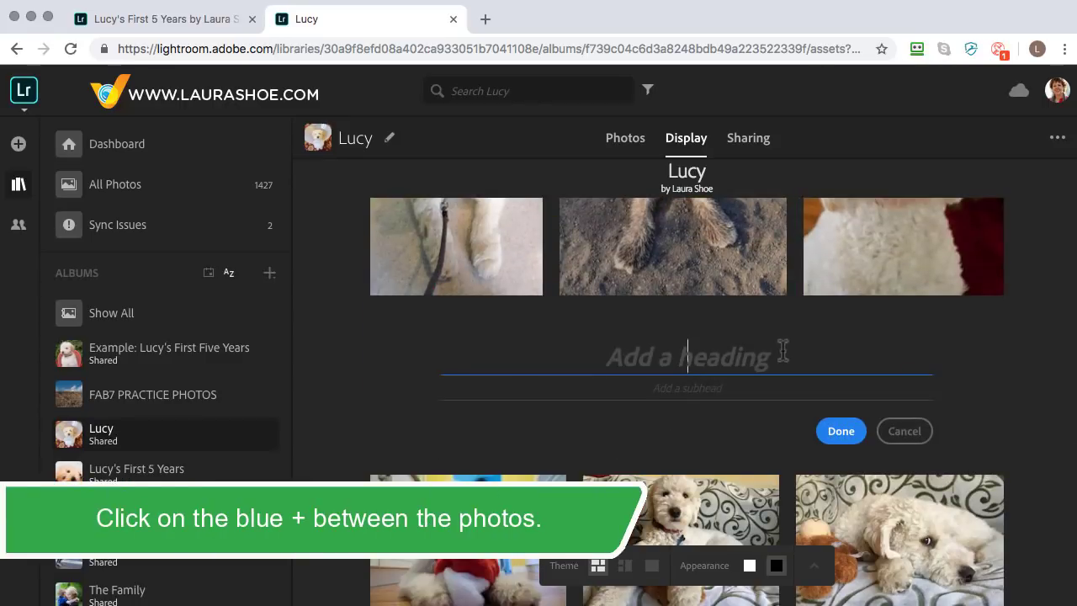
{"action": "type", "text": "More Fun!"}
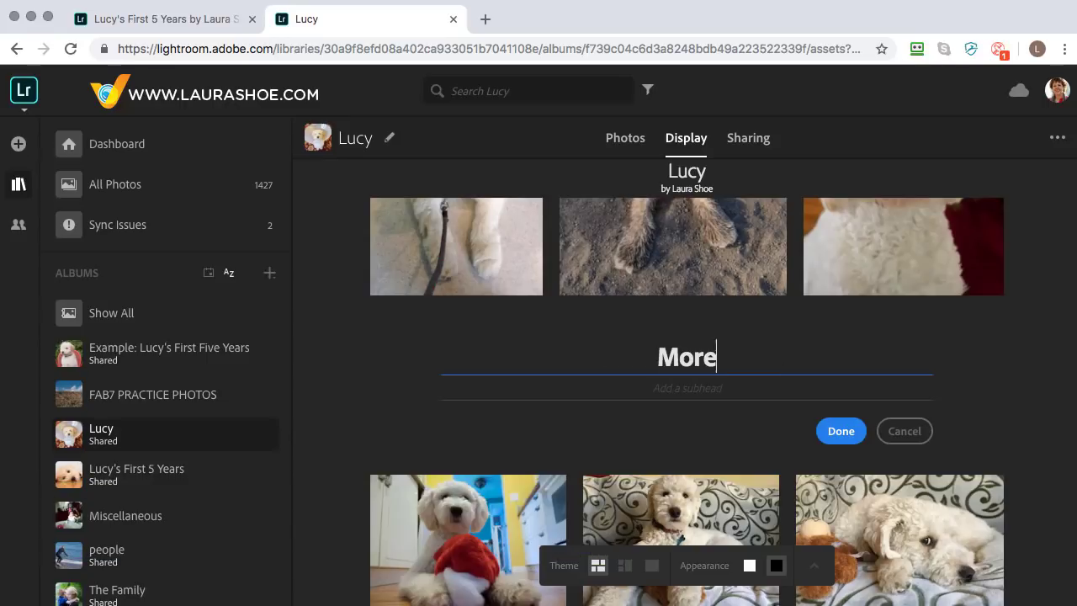
{"action": "left_click", "coordinate": [886, 446]}
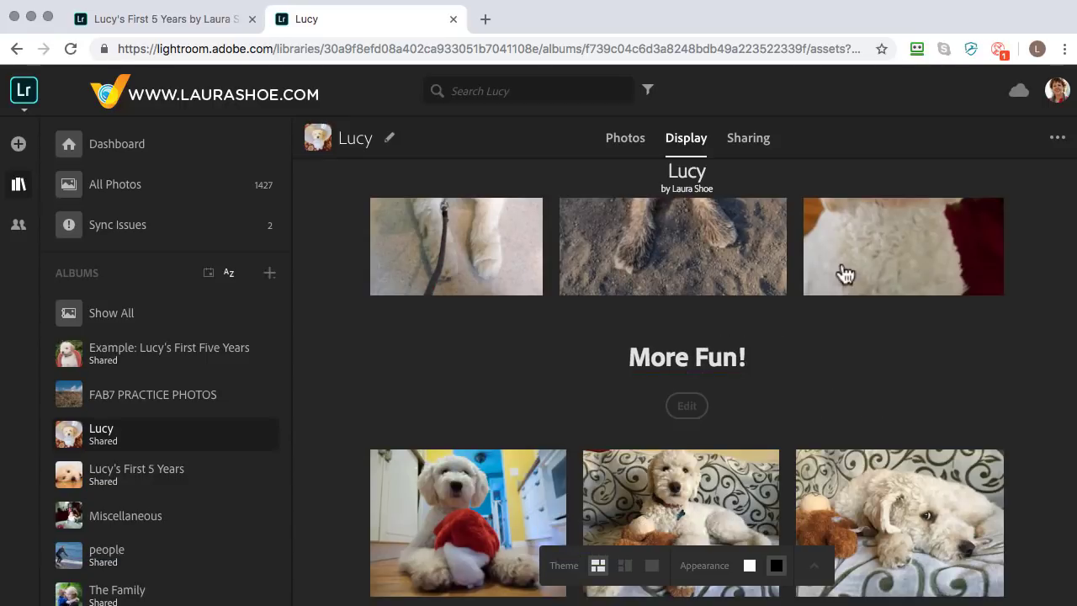
{"action": "left_click_drag", "start_coordinate": [842, 272], "coordinate": [714, 374]}
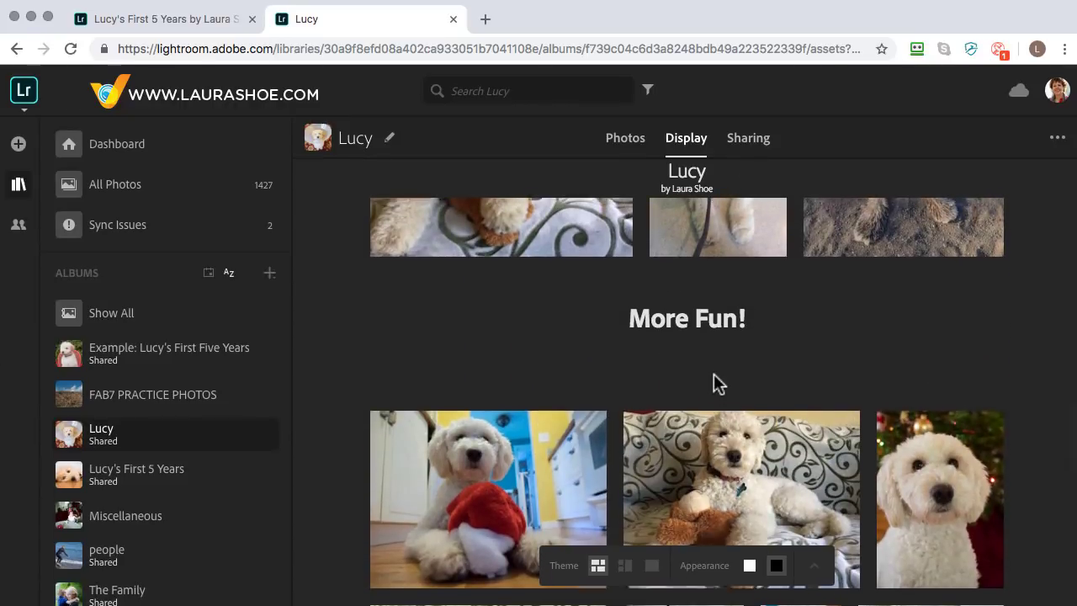
{"action": "scroll", "coordinate": [714, 373], "scroll_direction": "up", "scroll_amount": 5}
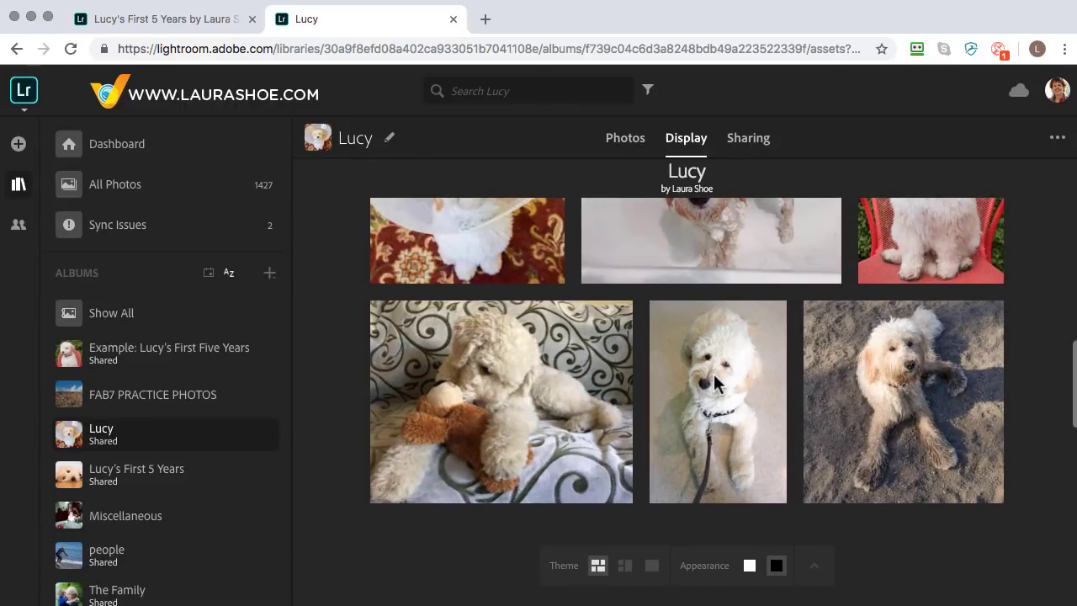
{"action": "key", "text": "super+Left"}
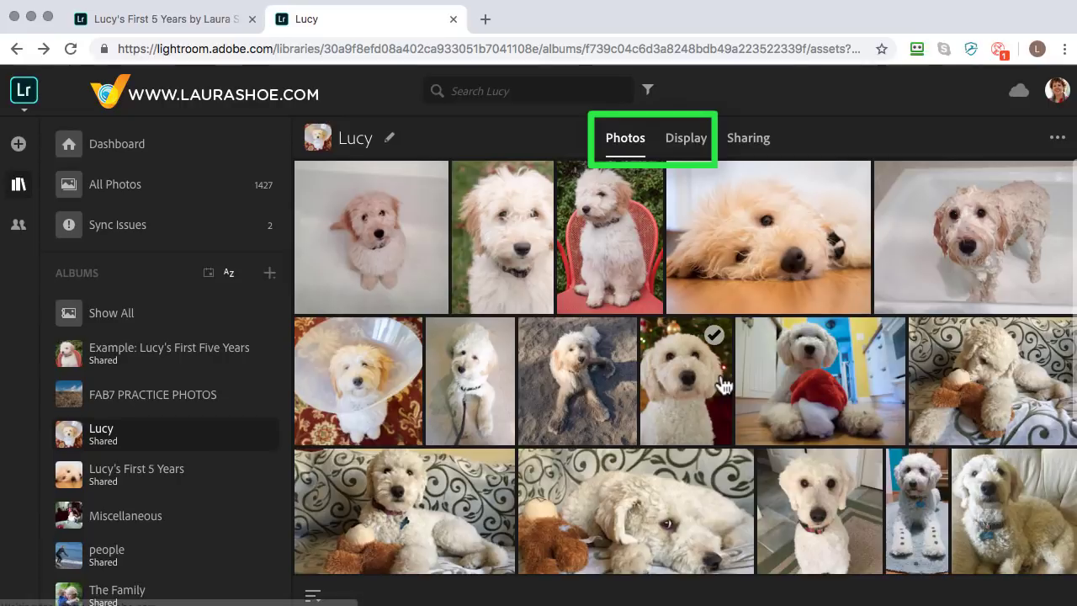
{"action": "scroll", "coordinate": [721, 384], "scroll_direction": "down", "scroll_amount": 1}
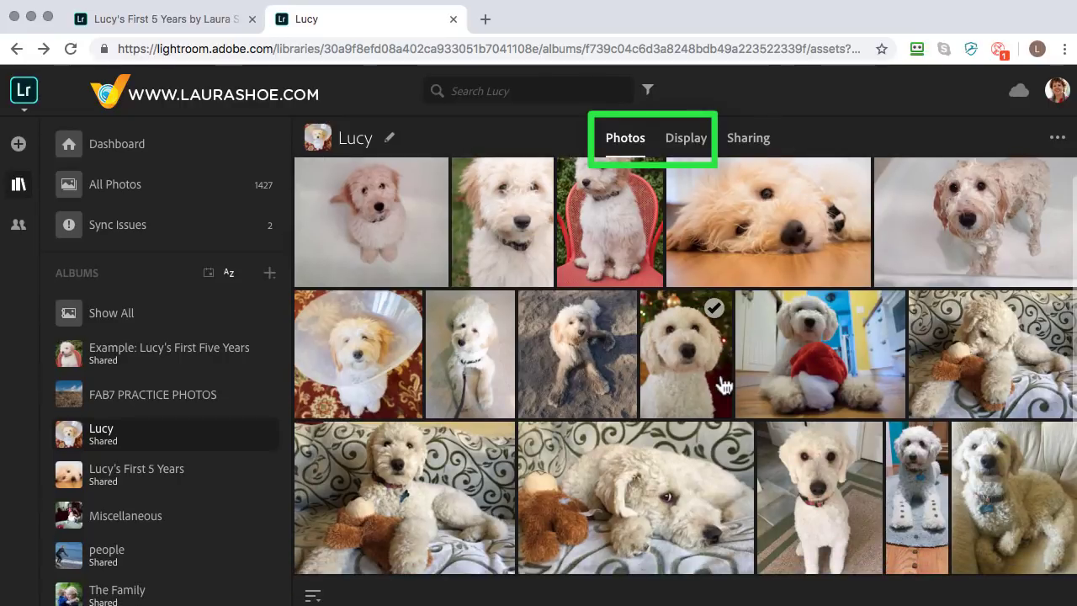
{"action": "left_click", "coordinate": [687, 140]}
{"action": "scroll", "coordinate": [733, 389], "scroll_direction": "down", "scroll_amount": 10}
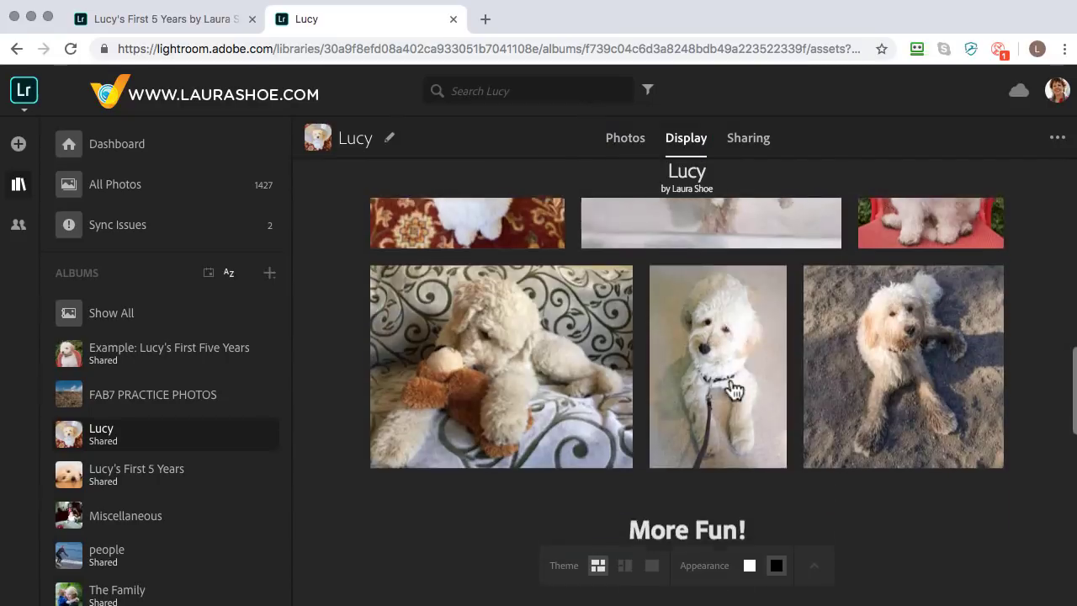
{"action": "scroll", "coordinate": [734, 389], "scroll_direction": "down", "scroll_amount": 5}
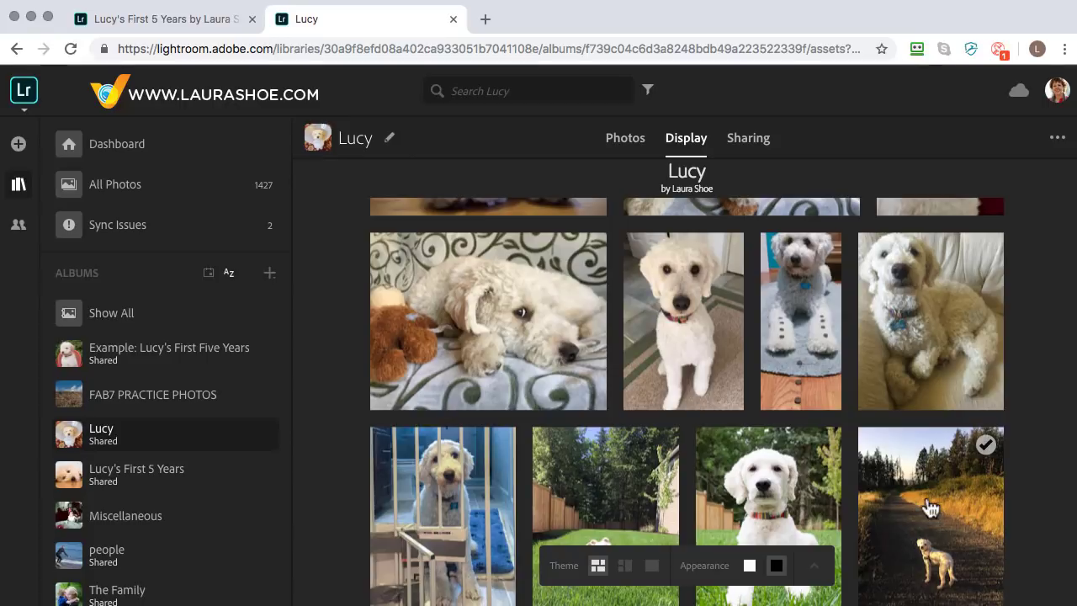
Check the sunlit-path photo, then select it and confirm its removal from the album.
{"action": "left_click", "coordinate": [923, 505]}
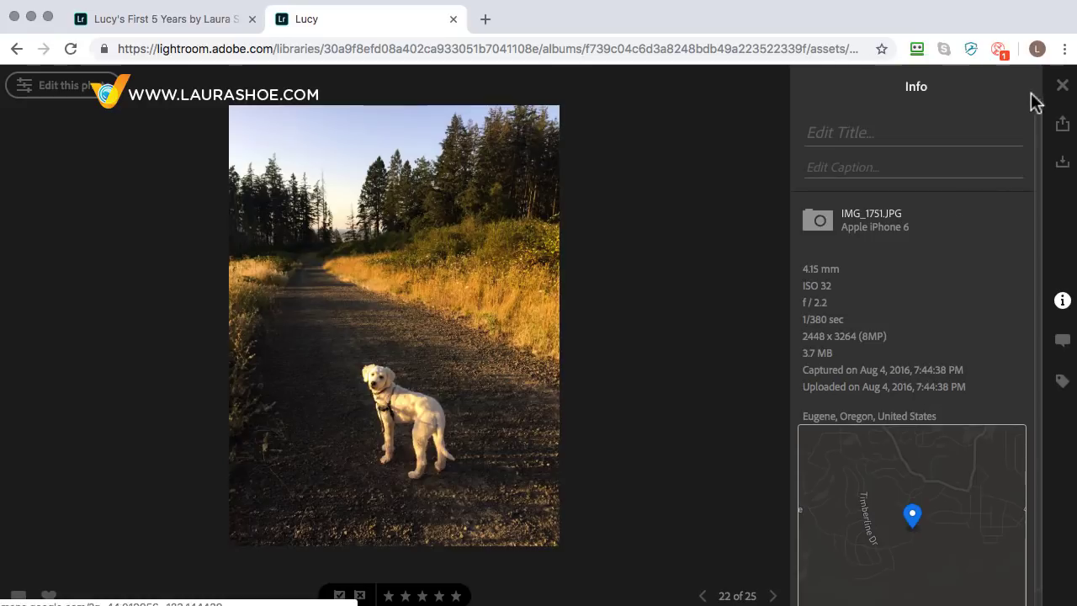
{"action": "left_click", "coordinate": [1062, 86]}
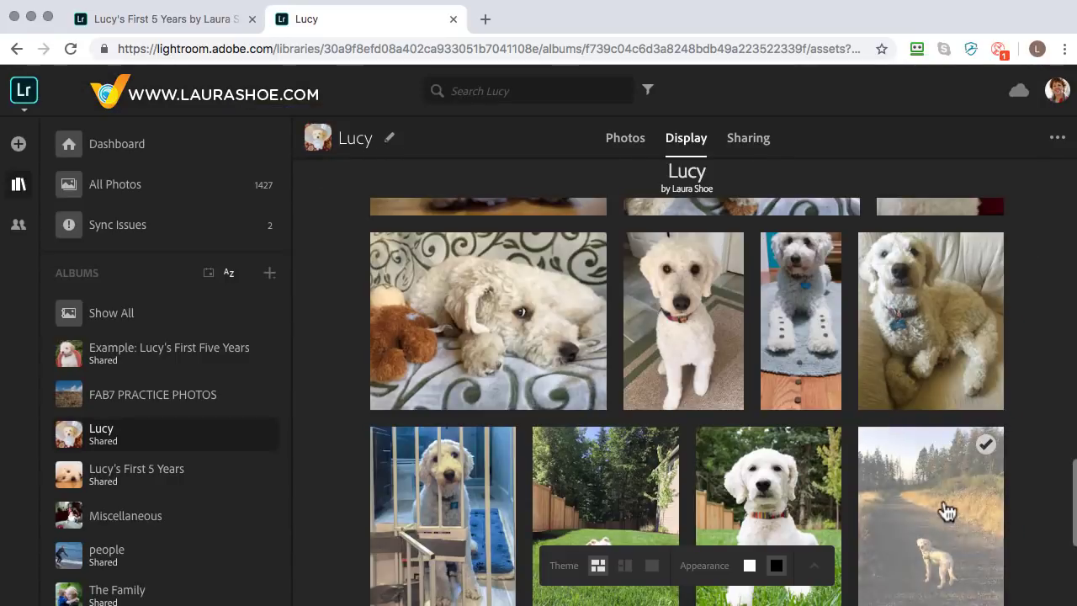
{"action": "left_click", "coordinate": [986, 444]}
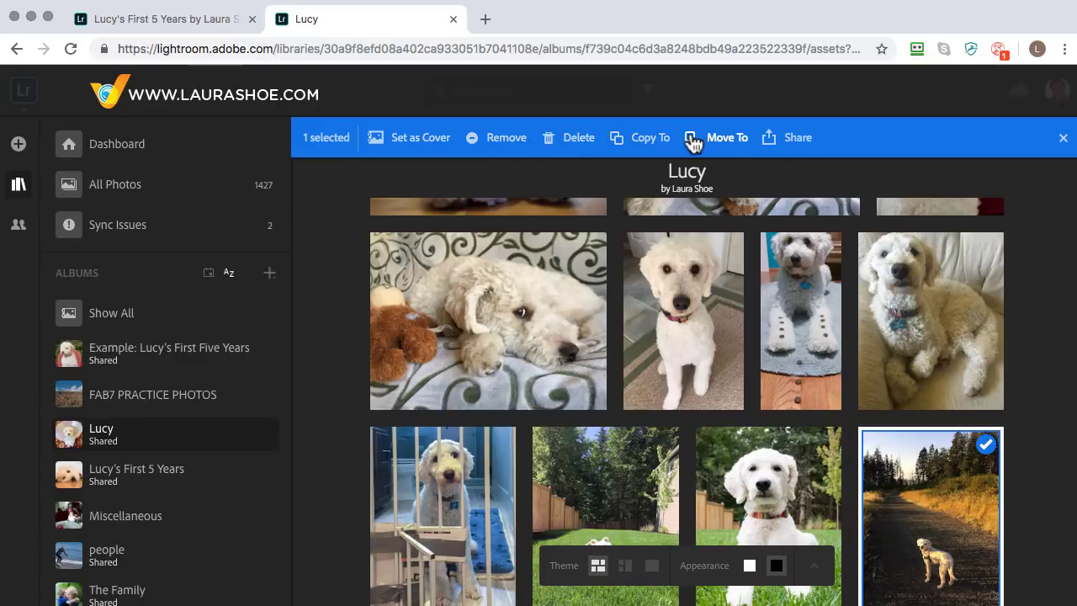
{"action": "left_click", "coordinate": [506, 140]}
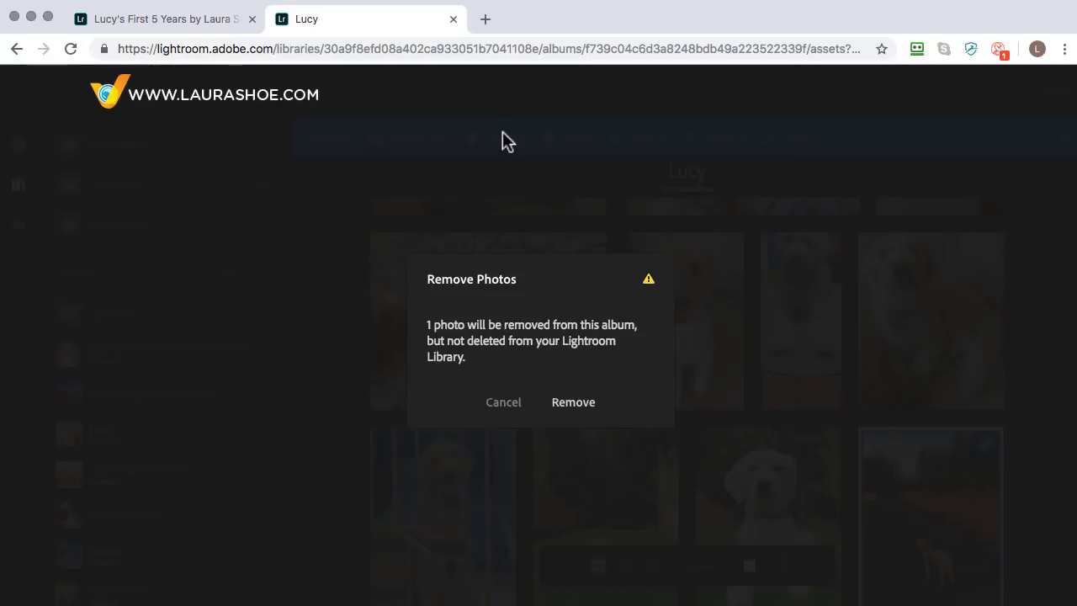
{"action": "left_click", "coordinate": [567, 405]}
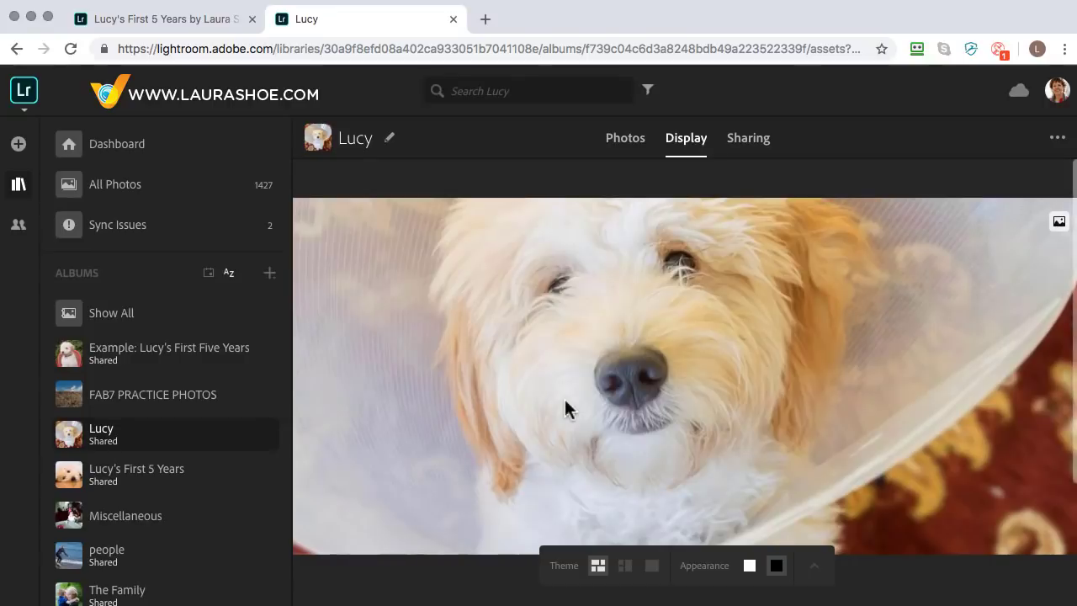
Open the Lucy album's Sharing settings and review its public page with both sections.
{"action": "scroll", "coordinate": [650, 383], "scroll_direction": "down", "scroll_amount": 5}
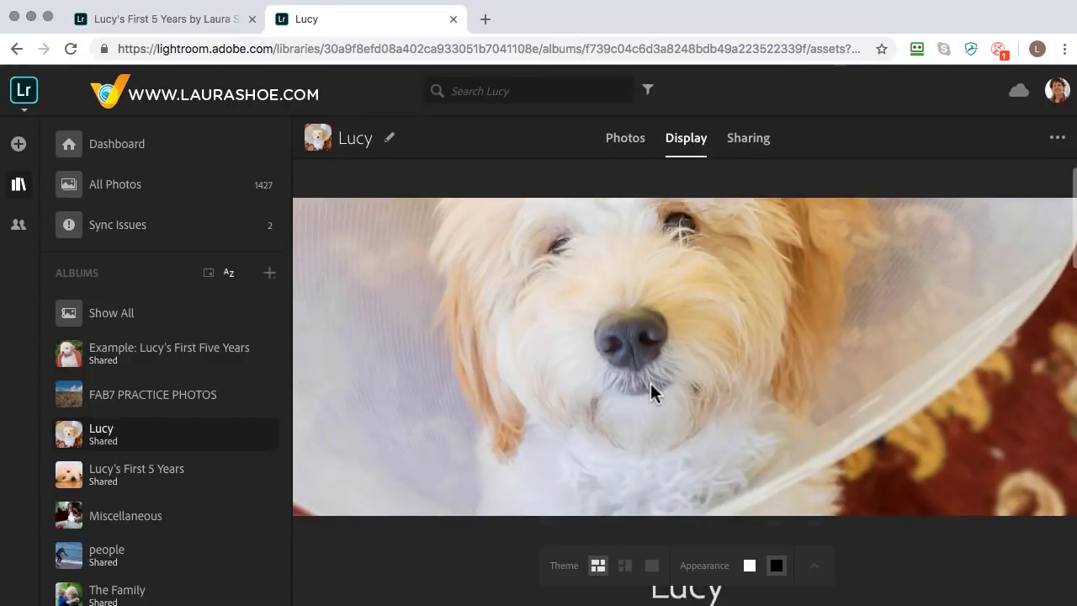
{"action": "scroll", "coordinate": [651, 383], "scroll_direction": "down", "scroll_amount": 10}
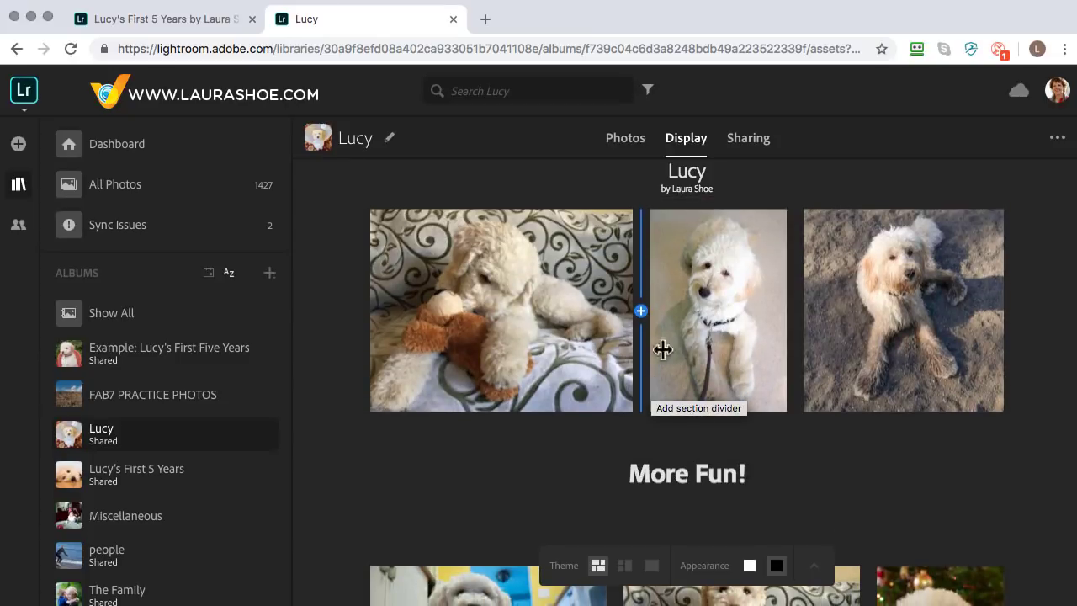
{"action": "left_click", "coordinate": [751, 146]}
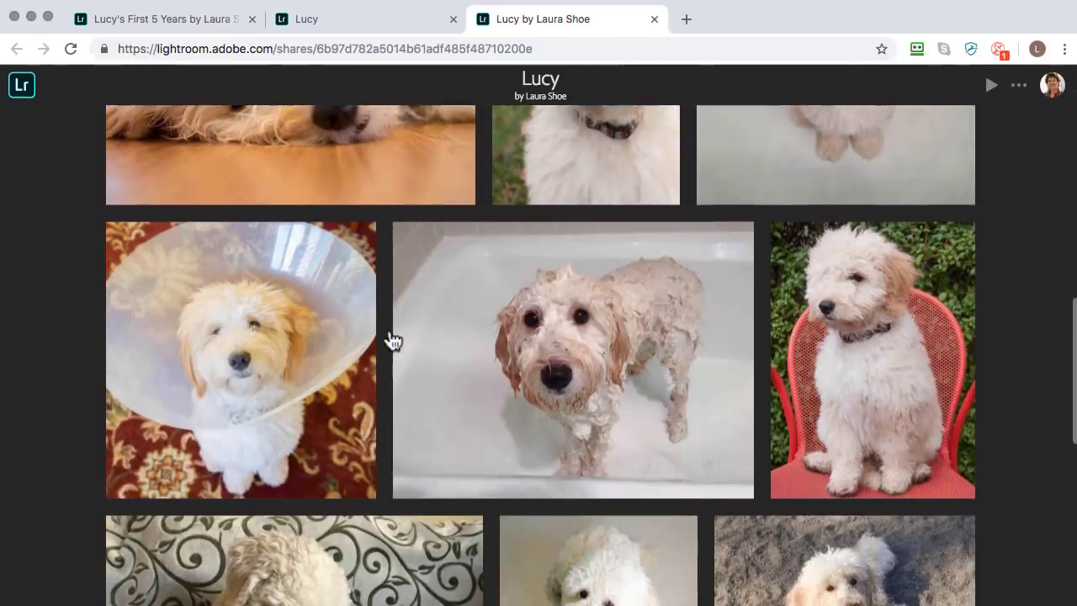
{"action": "scroll", "coordinate": [392, 339], "scroll_direction": "up", "scroll_amount": 15}
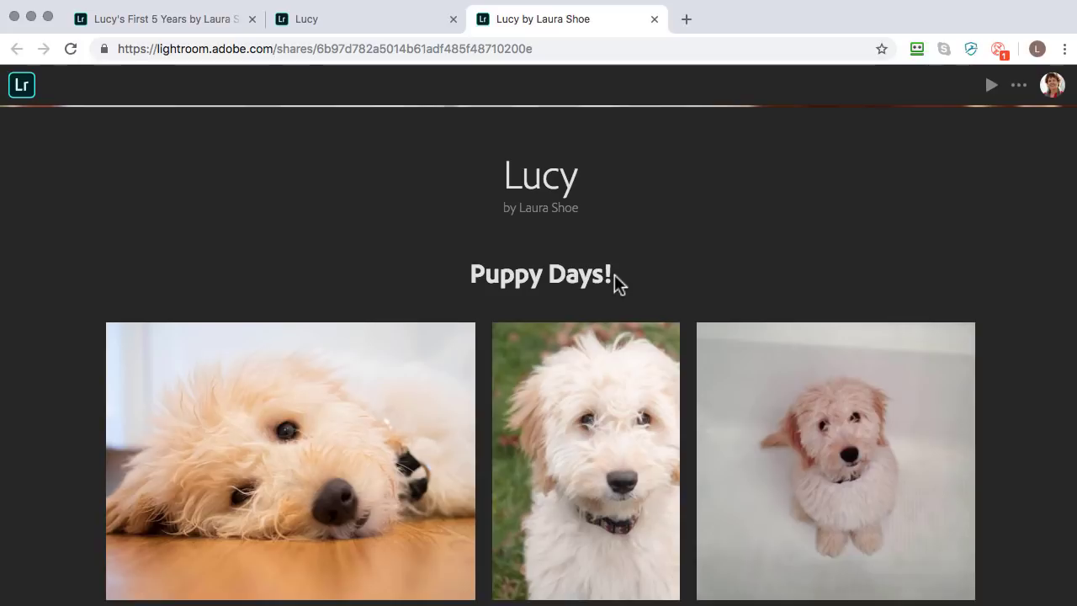
Go back to the Lucy album's editing tab and reopen its Display layout with the full-width hero cover.
{"action": "left_click", "coordinate": [461, 24]}
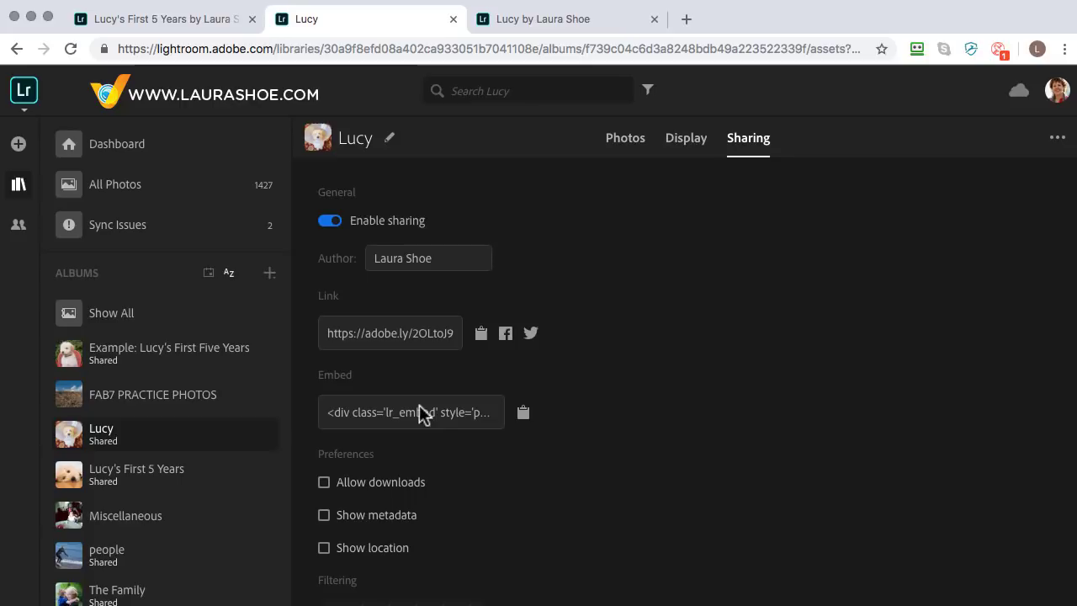
{"action": "left_click", "coordinate": [684, 143]}
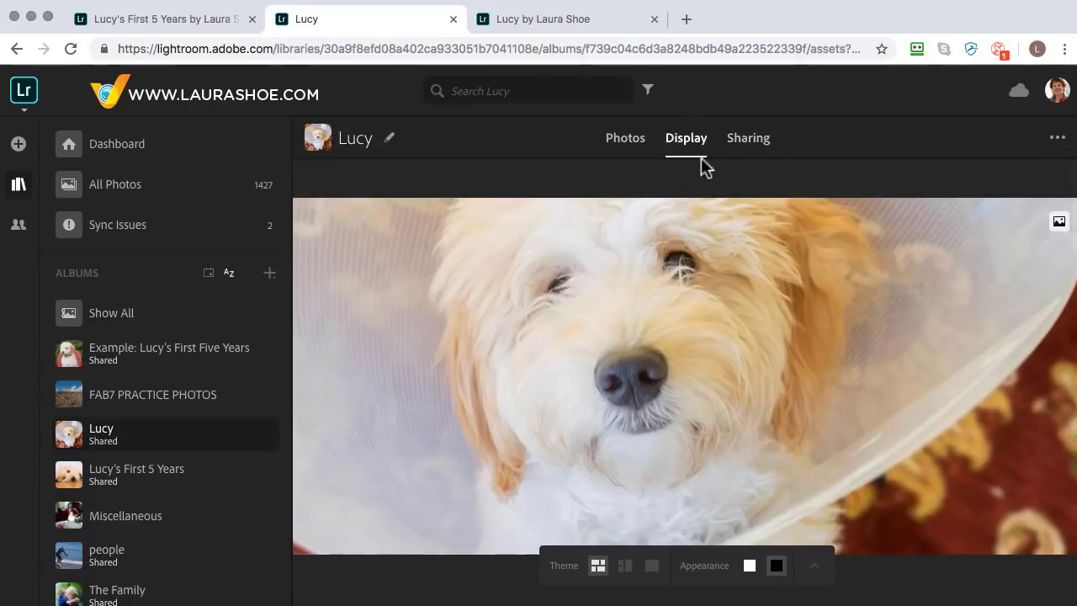